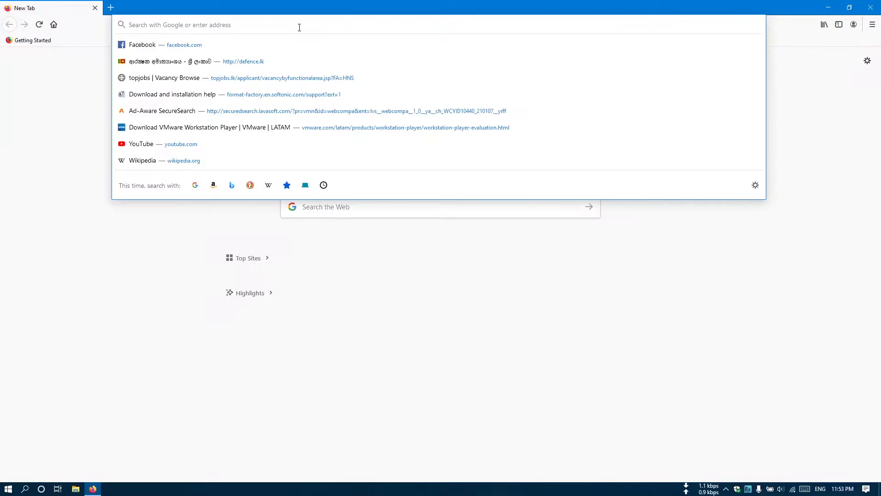
# Step: Search for the VMware download and save the Workstation 16 Player Windows installer (VMware-player-16.1.1-17801498.exe)
pyautogui.press('Return')
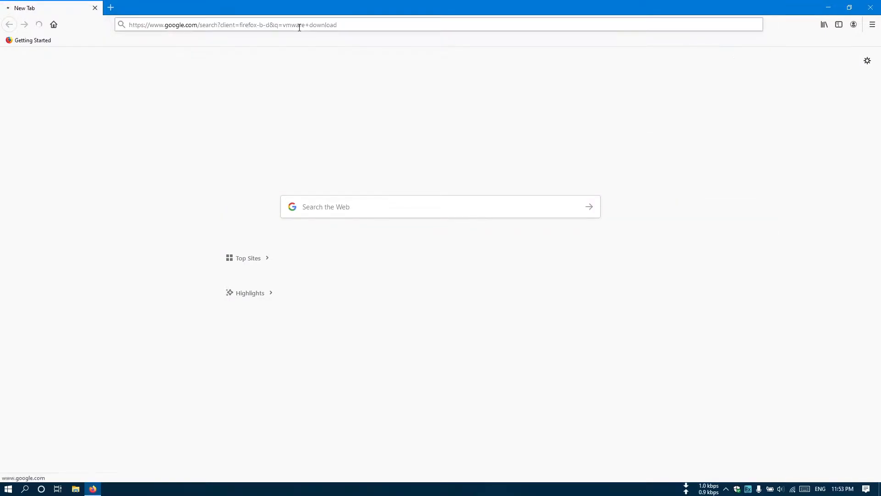
pyautogui.click(246, 141)
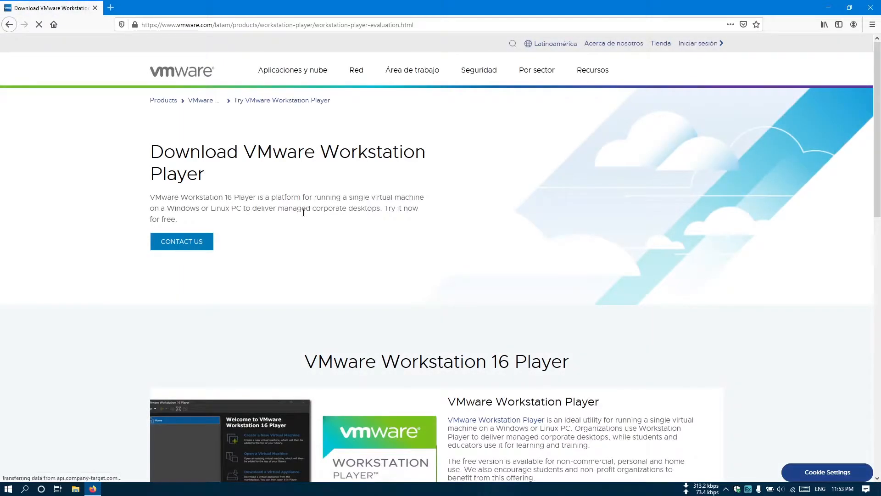
pyautogui.scroll(-8, 303, 205)
pyautogui.click(218, 246)
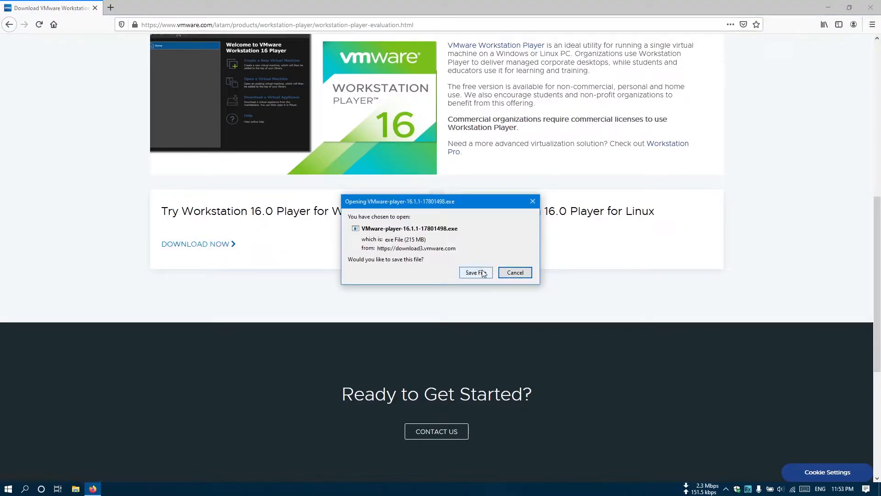
pyautogui.click(476, 272)
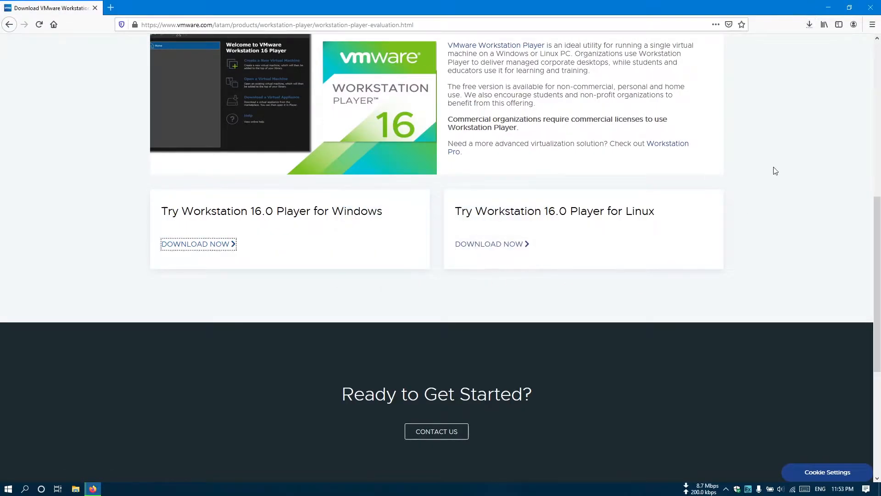
pyautogui.click(808, 26)
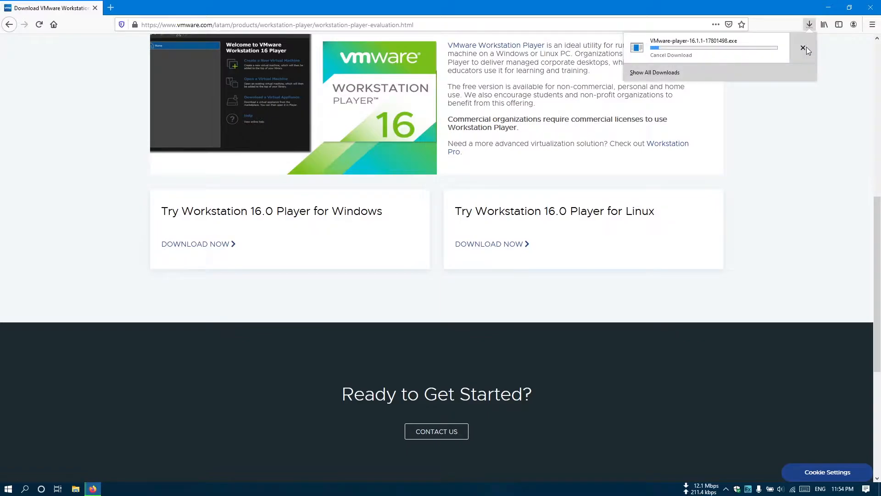
# Step: In a new tab, search 'ubuntu desktop download' and save the Ubuntu 20.04.2.0 desktop ISO
pyautogui.hotkey('ctrl', 't')
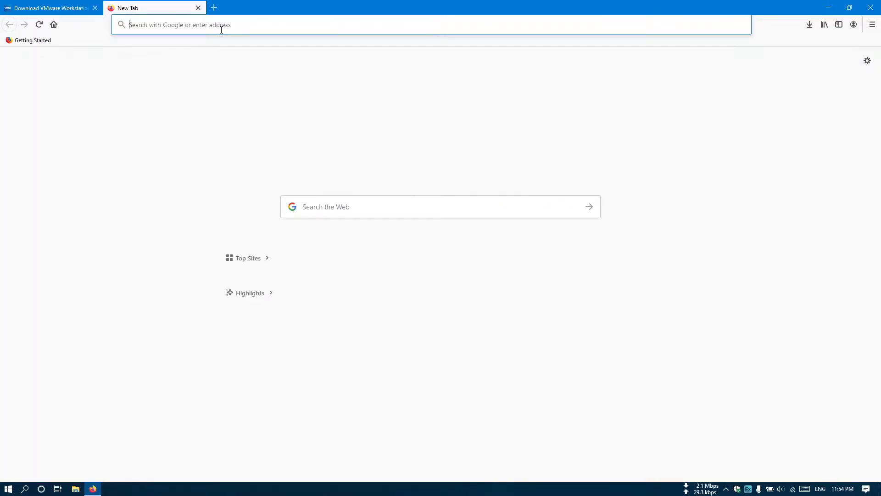
pyautogui.write('ubuntu desktop download')
pyautogui.press('Return')
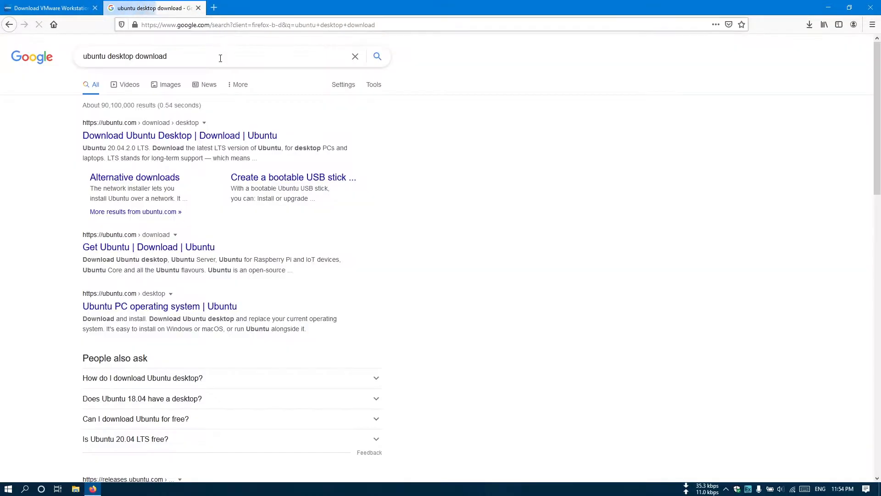
pyautogui.click(190, 138)
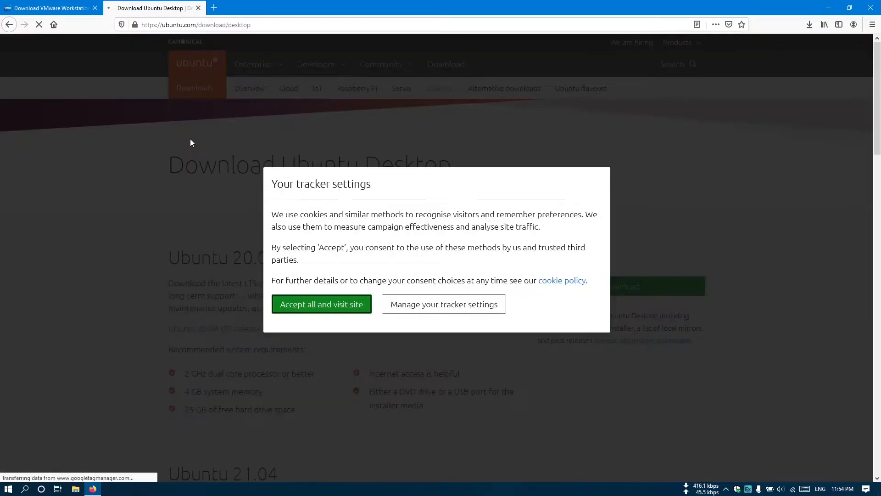
pyautogui.click(350, 304)
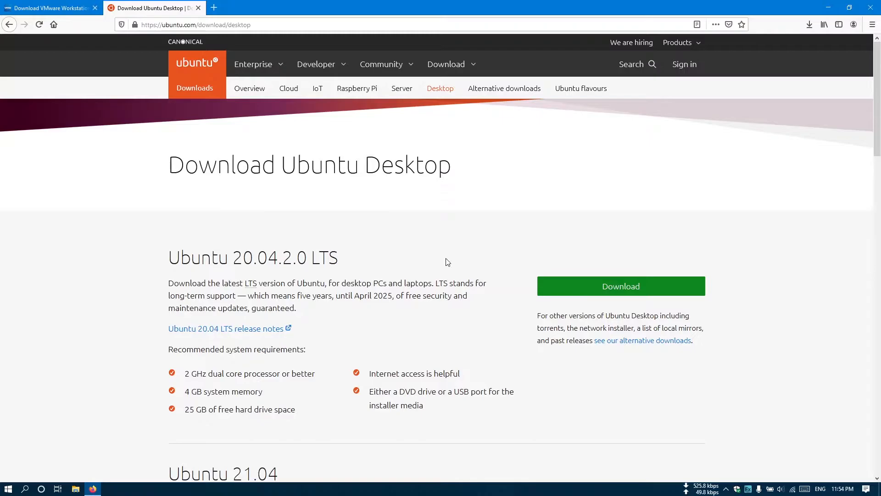
pyautogui.click(596, 290)
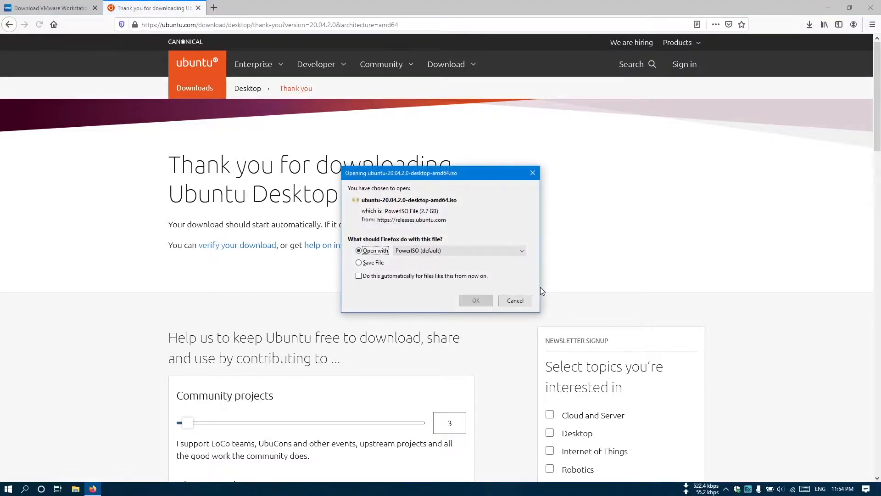
pyautogui.click(375, 264)
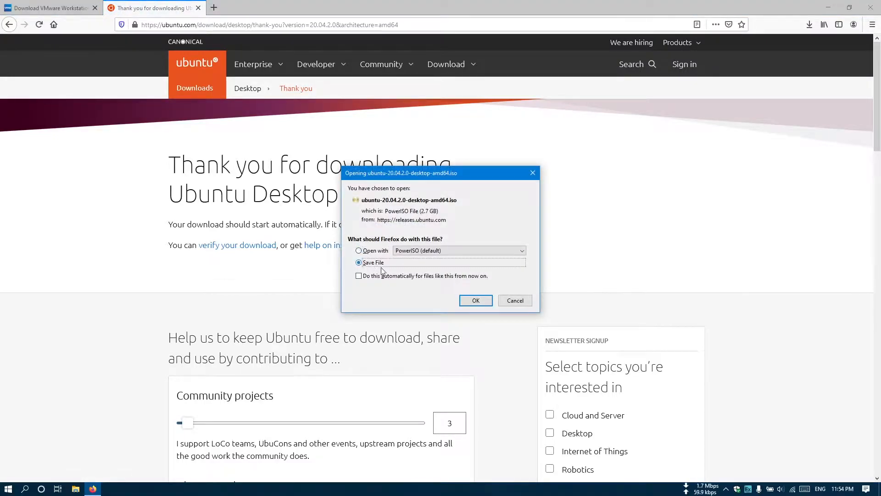
pyautogui.click(472, 304)
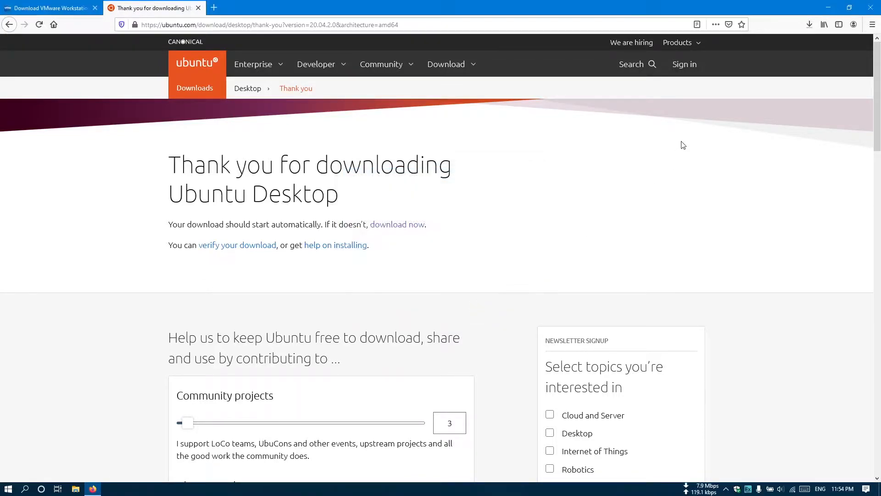
pyautogui.click(809, 25)
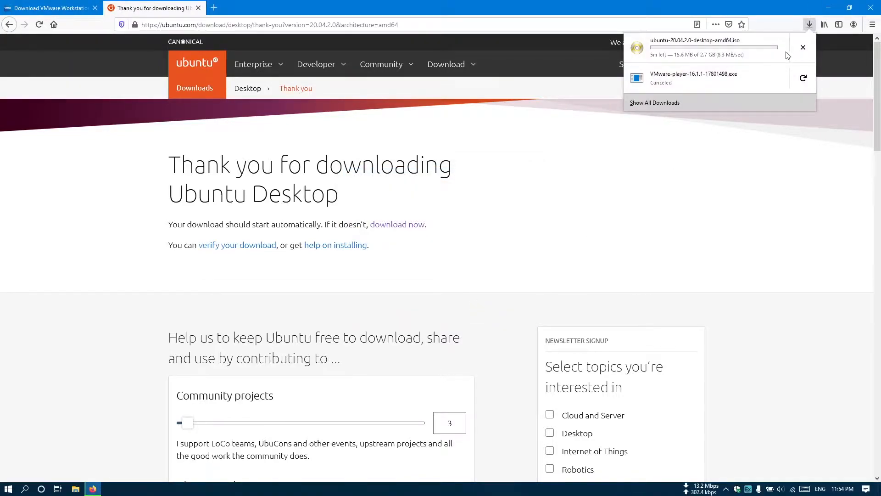
# Step: Launch VMware Workstation from the Start search using 'vm'
pyautogui.press('super')
pyautogui.write('vm')
pyautogui.press('Return')
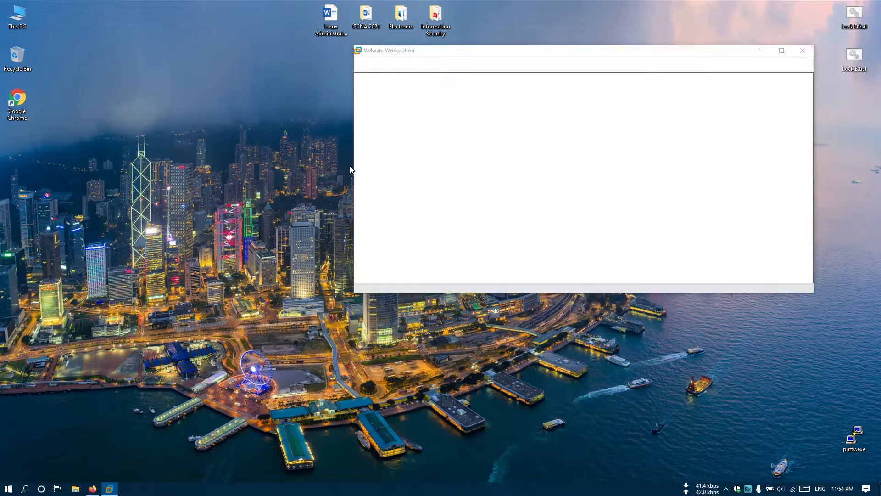
# Step: Maximize VMware and start a new typical VM with Workstation 16.x compatibility, installing the OS later
pyautogui.doubleClick(466, 51)
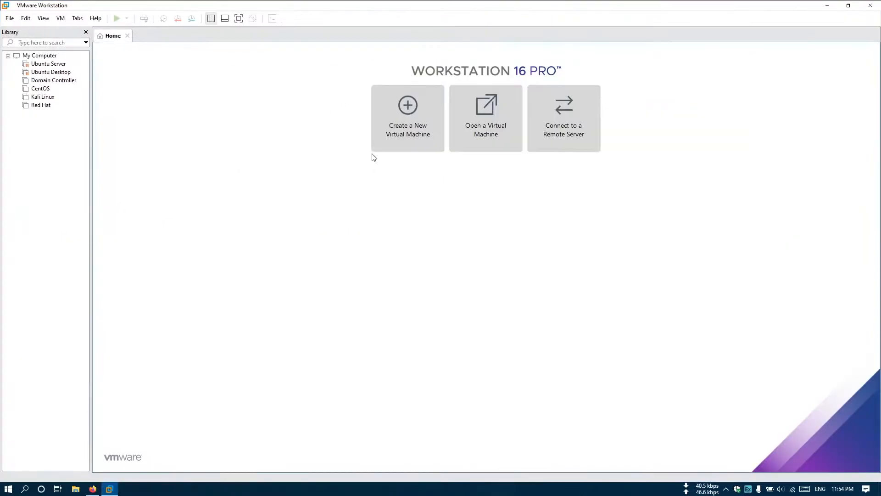
pyautogui.click(387, 156)
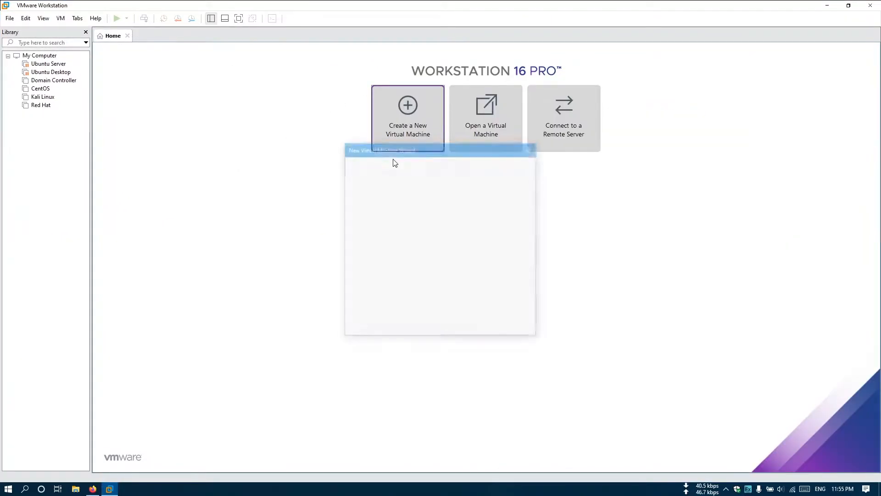
pyautogui.click(483, 330)
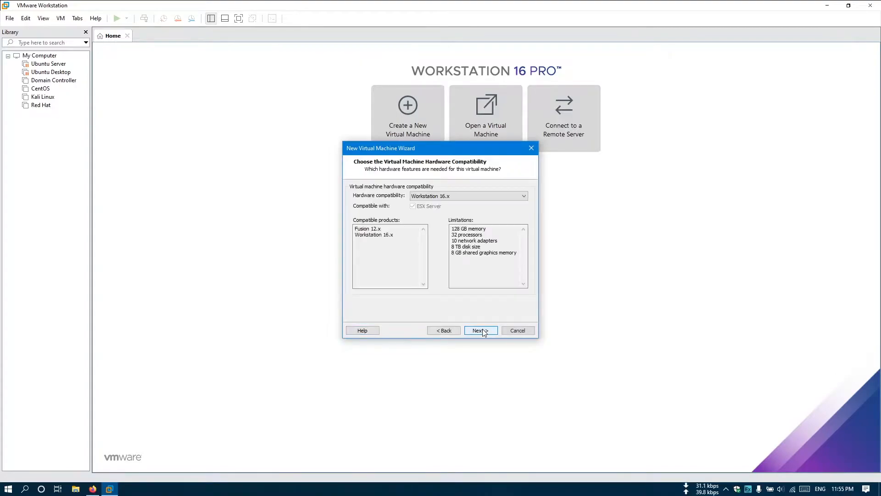
pyautogui.click(483, 330)
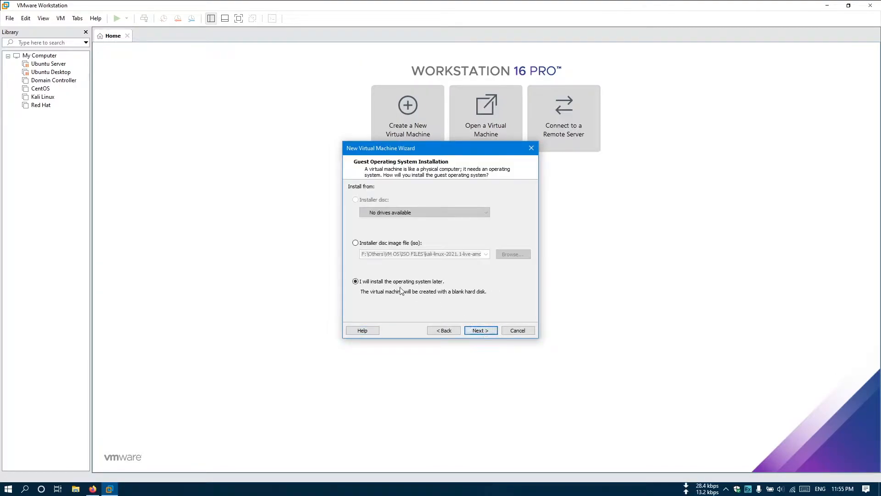
pyautogui.click(483, 331)
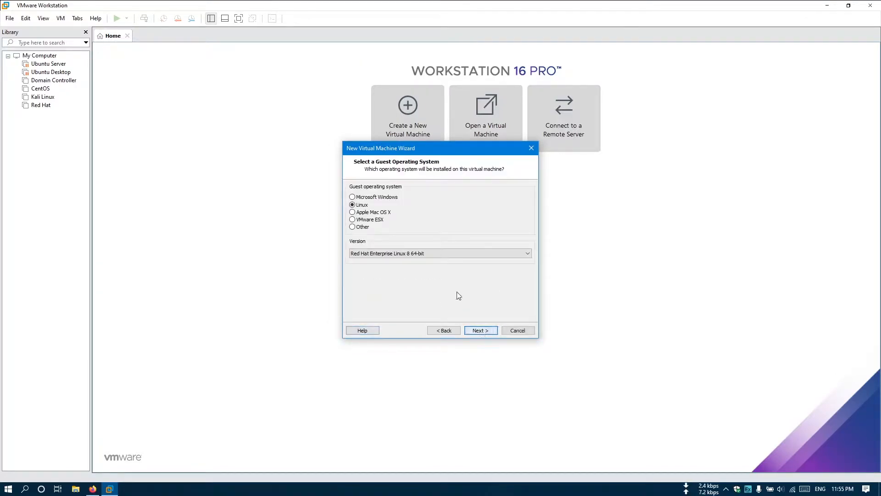
# Step: Choose Linux with Ubuntu 64-bit as the guest operating system version
pyautogui.click(398, 254)
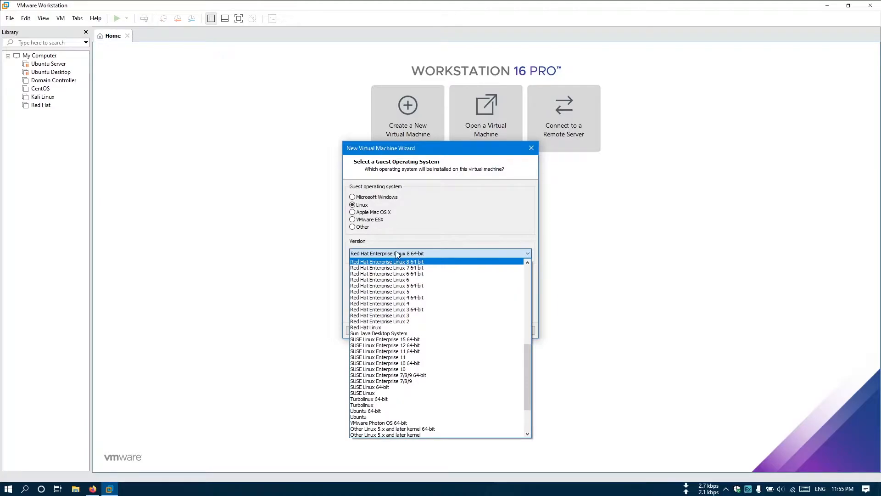
pyautogui.scroll(-3, 388, 321)
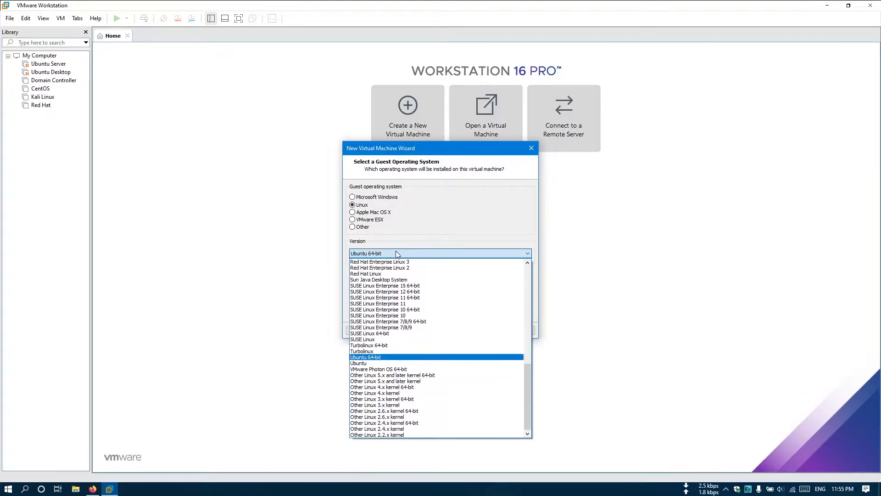
pyautogui.click(380, 357)
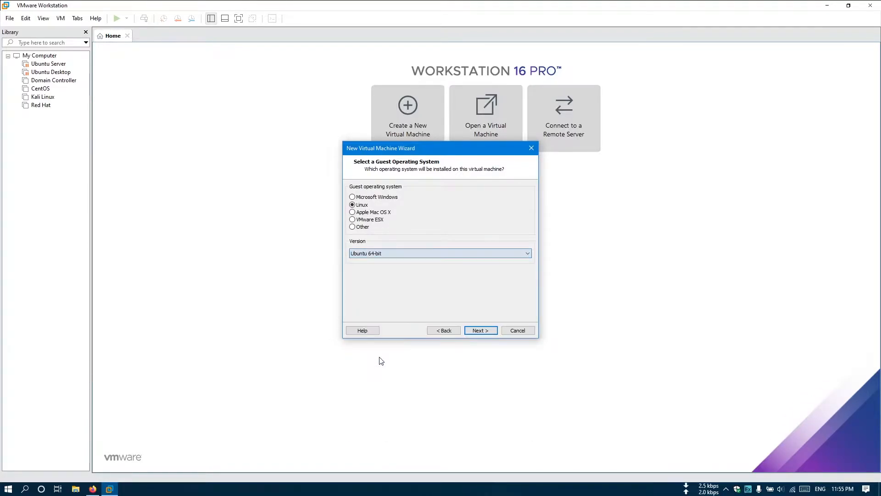
pyautogui.click(489, 330)
# Step: Store the VM in a new F:\iTech\Ubuntu Vmware folder and select '64-bit' in the name for renaming
pyautogui.click(513, 225)
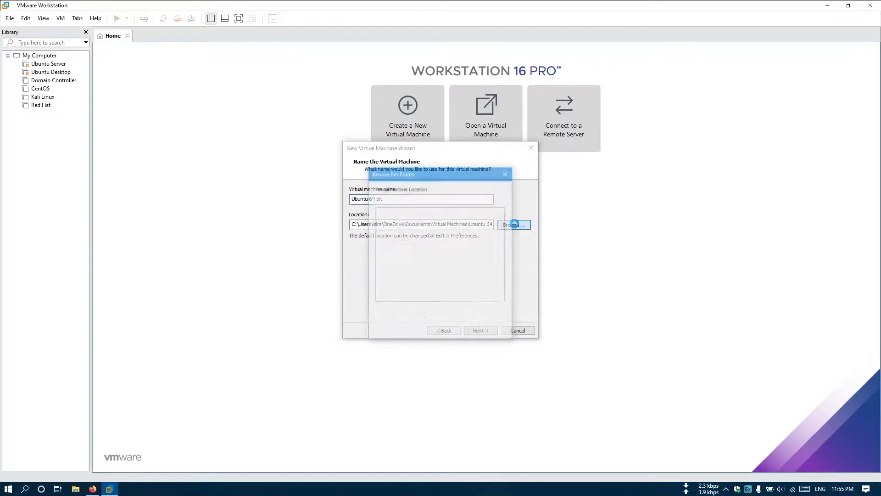
pyautogui.moveTo(500, 239); pyautogui.dragTo(501, 272)
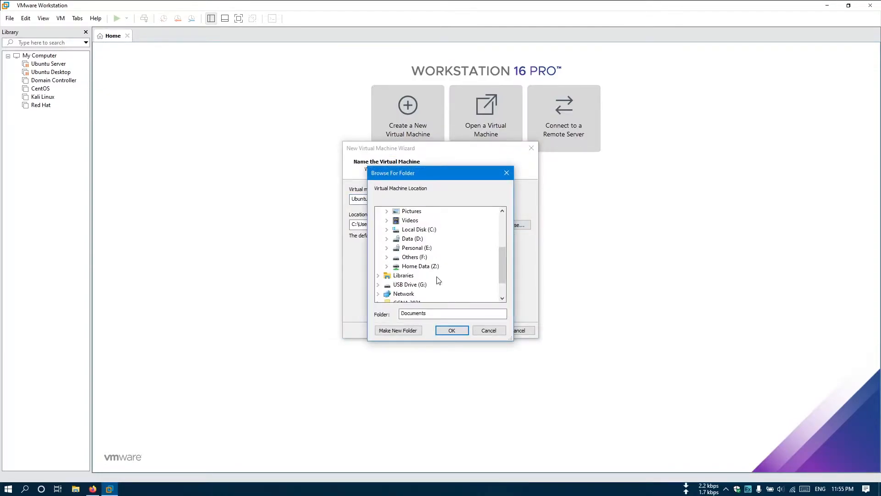
pyautogui.doubleClick(417, 256)
pyautogui.click(417, 248)
pyautogui.click(407, 332)
pyautogui.write('Ubuntu Vmware')
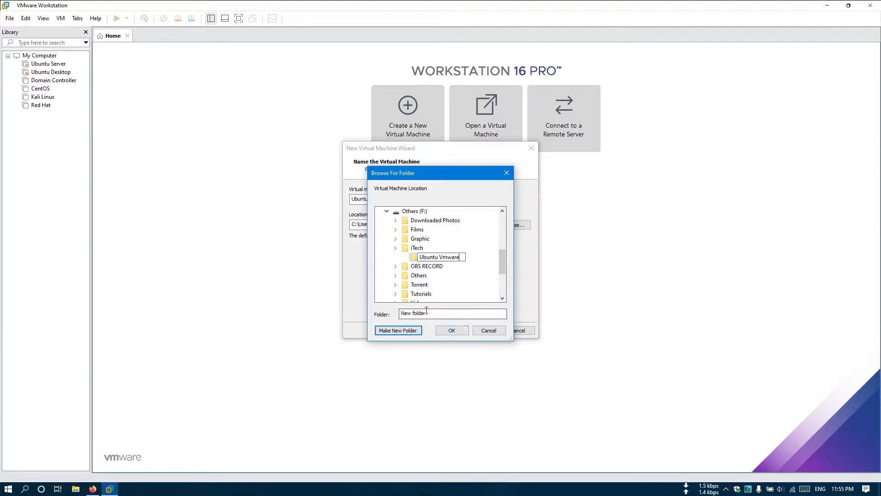
pyautogui.click(456, 330)
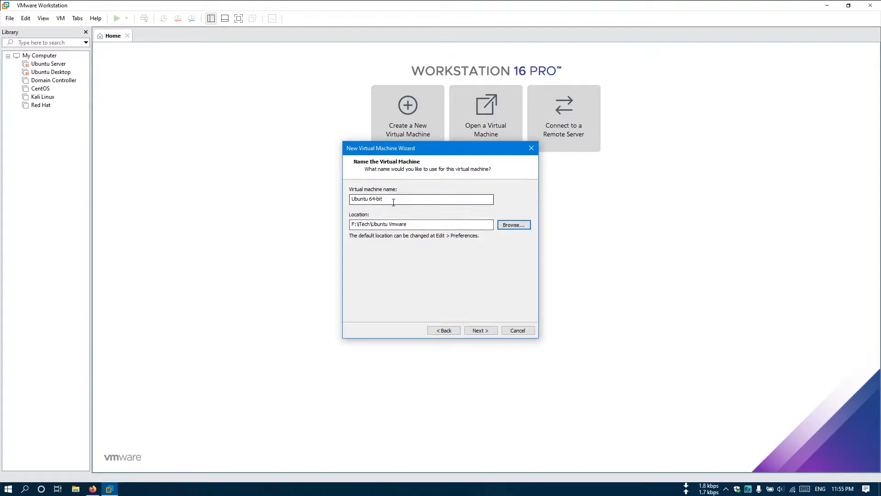
pyautogui.moveTo(369, 200); pyautogui.dragTo(446, 199)
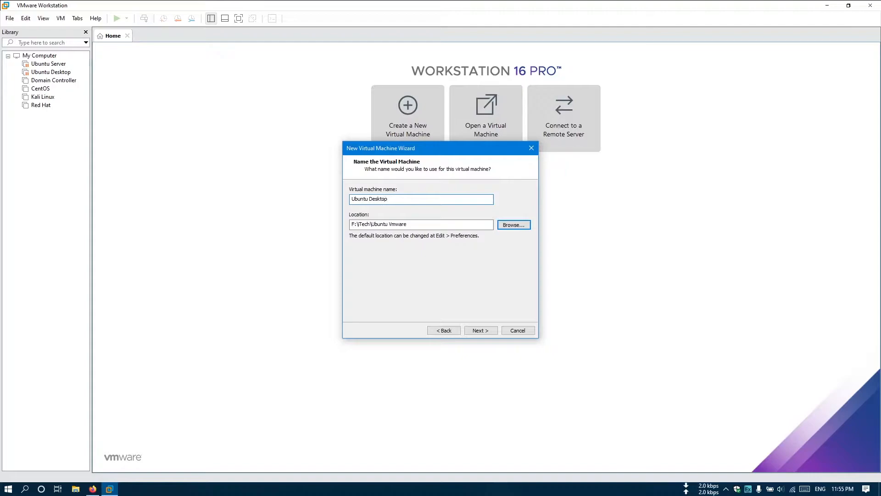
# Step: Set 2 cores per processor and 2048 MB of memory
pyautogui.click(481, 330)
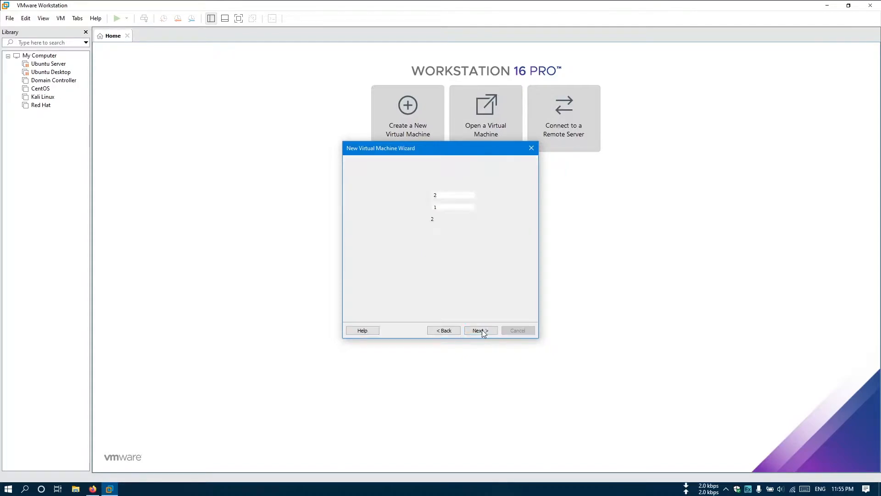
pyautogui.click(480, 208)
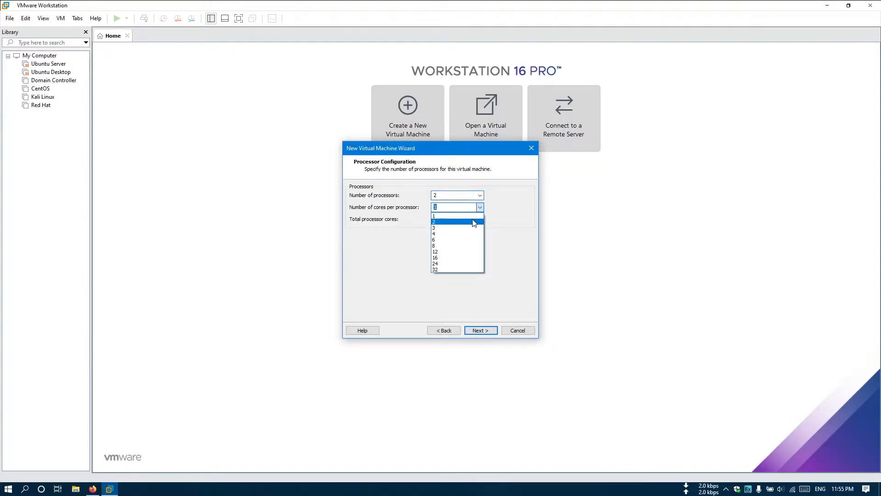
pyautogui.click(474, 222)
pyautogui.click(479, 331)
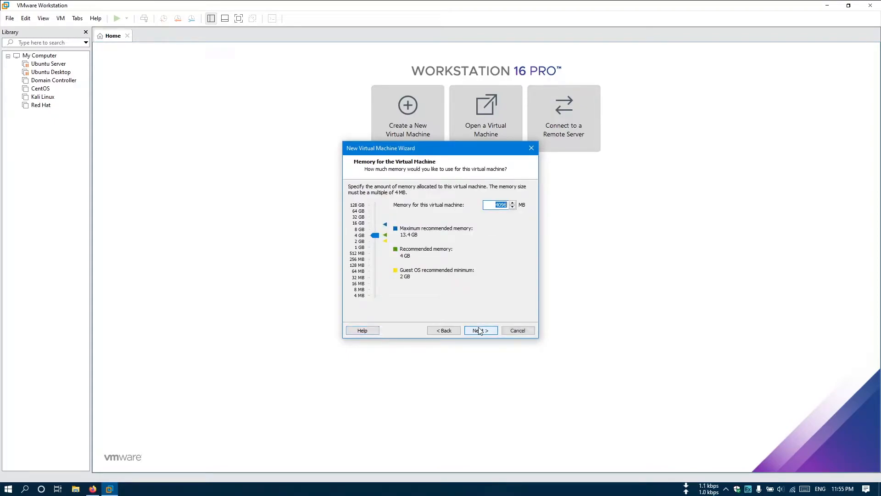
pyautogui.click(487, 205)
pyautogui.press('Down')
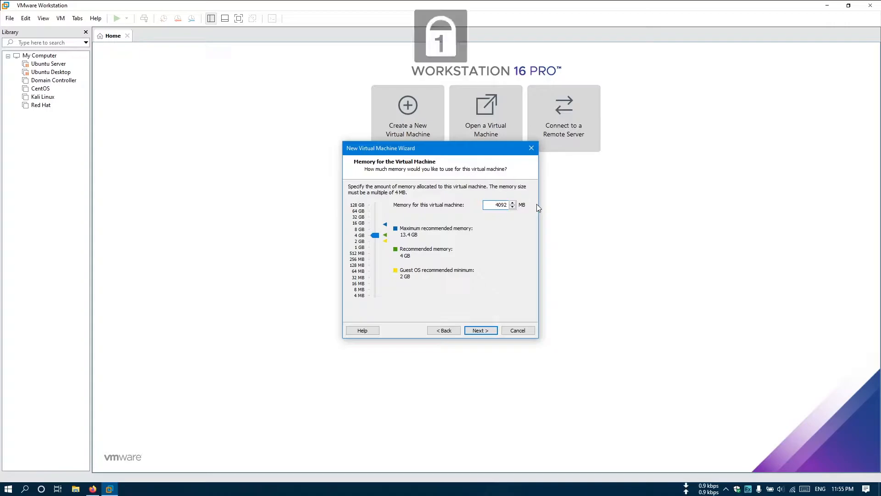
pyautogui.press('Delete')
pyautogui.press('Delete')
pyautogui.press('Delete')
pyautogui.press('Delete')
pyautogui.write('2048')
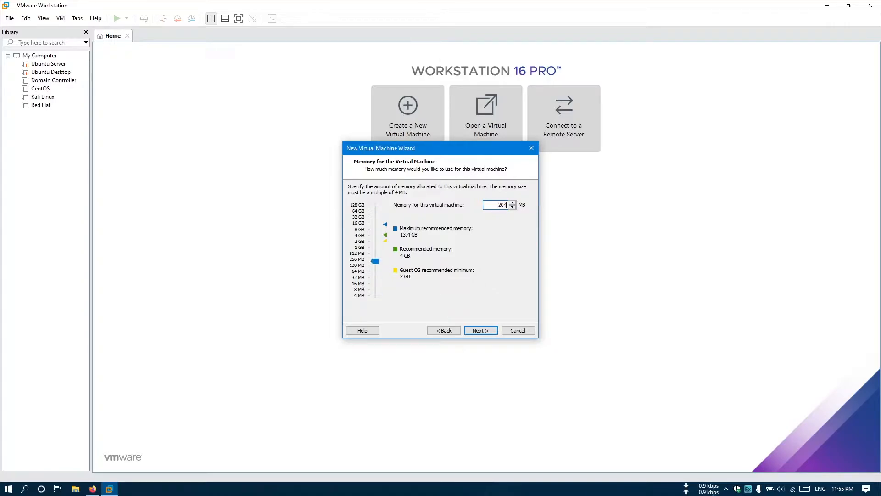
pyautogui.click(479, 329)
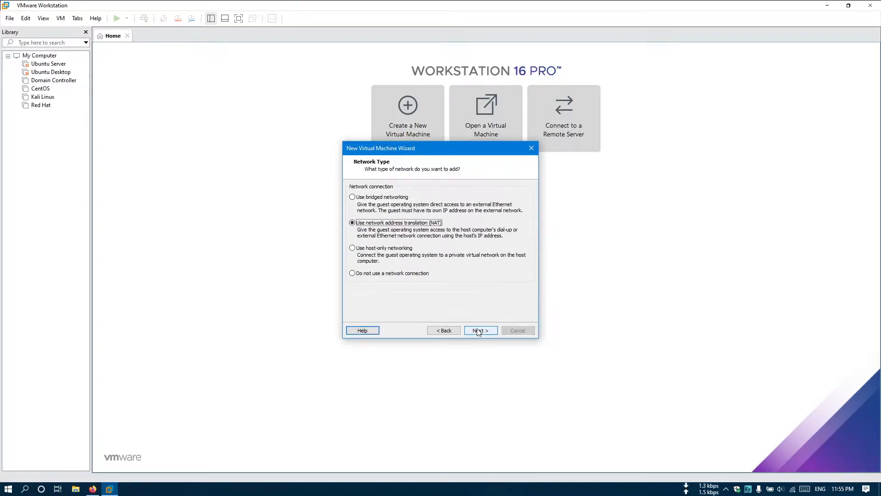
# Step: Keep NAT networking and default controller and disk type, creating a new 60 GB disk
pyautogui.click(479, 330)
pyautogui.click(478, 331)
pyautogui.click(478, 331)
pyautogui.click(478, 329)
pyautogui.click(478, 329)
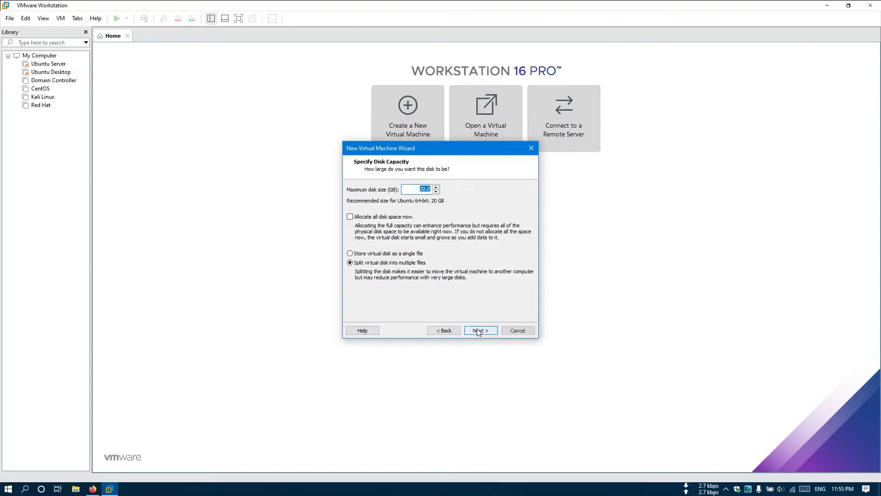
pyautogui.write('60')
# Step: Confirm 60 GB and save Ubuntu Desktop.vmdk in F:\iTech\Ubuntu Vmware, reaching the Ready to Create summary
pyautogui.click(482, 330)
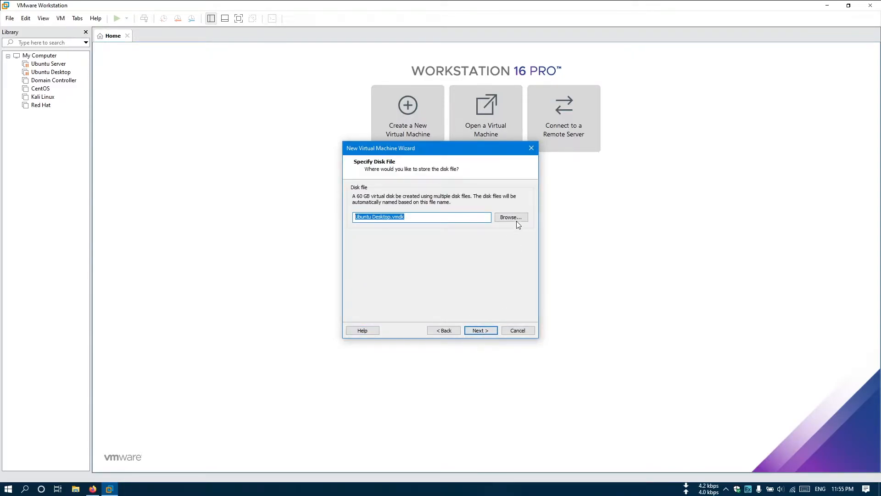
pyautogui.click(511, 217)
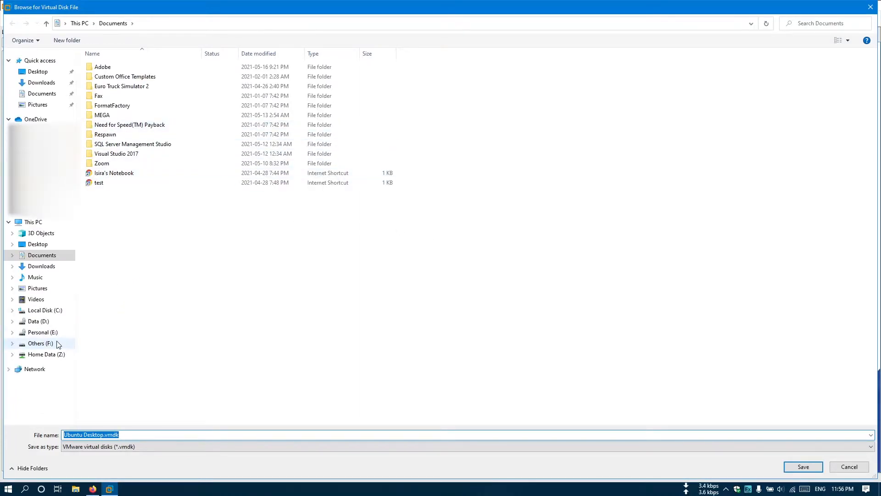
pyautogui.click(41, 344)
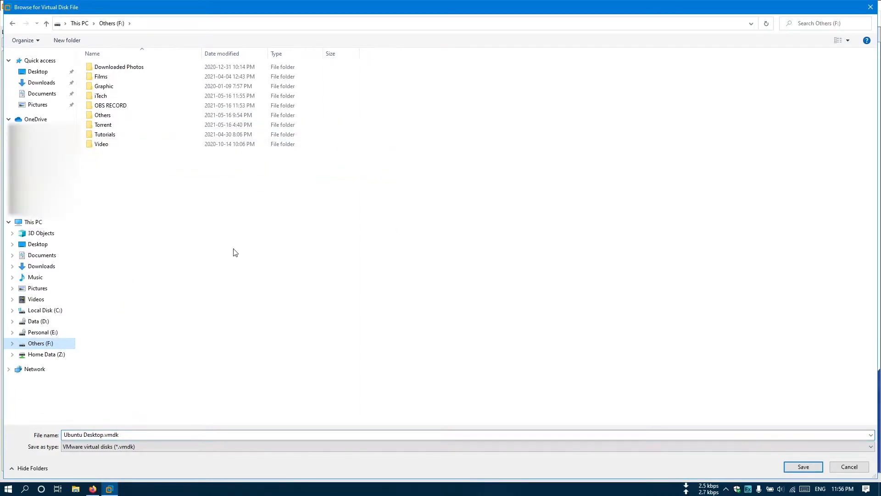
pyautogui.doubleClick(131, 96)
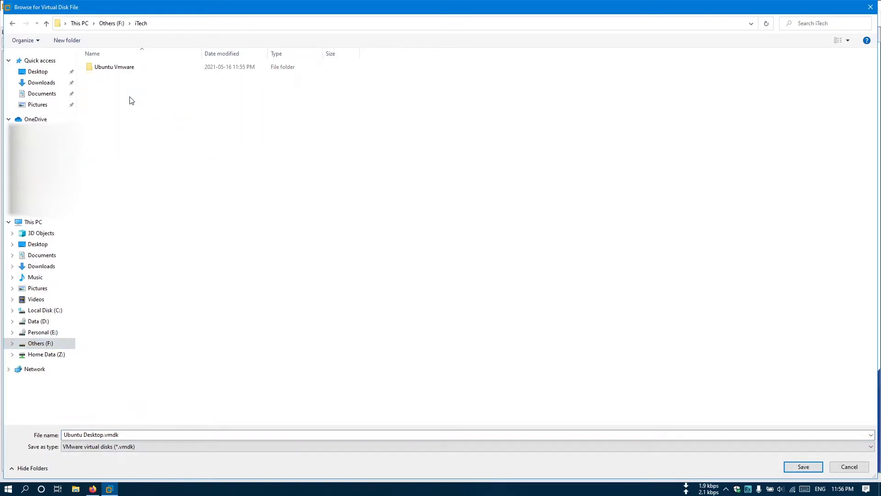
pyautogui.doubleClick(138, 69)
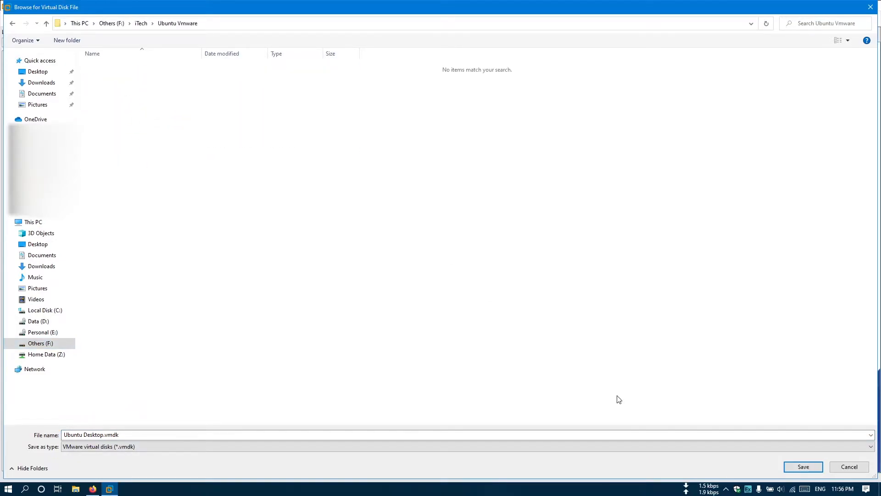
pyautogui.click(803, 467)
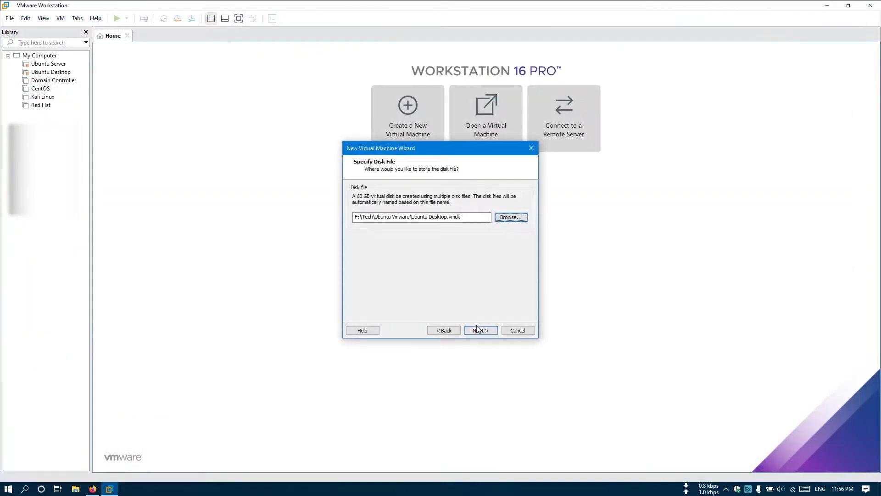
pyautogui.click(487, 331)
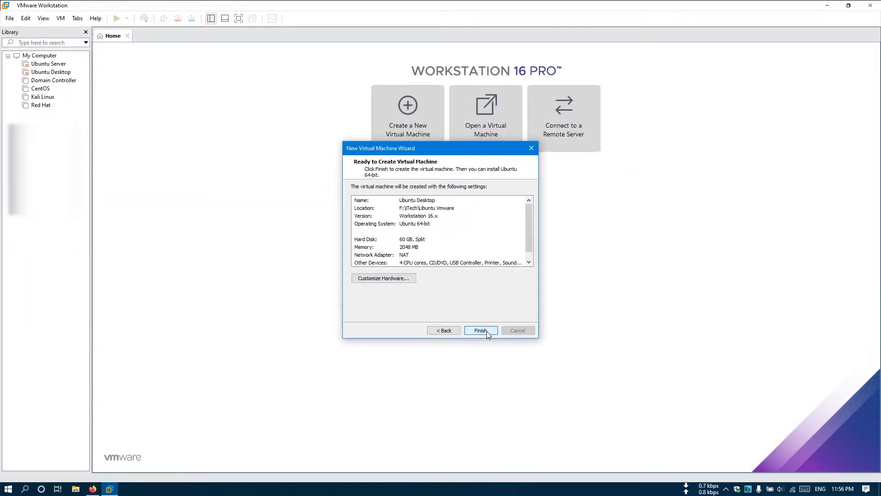
# Step: In Customize Hardware, point the CD/DVD drive at F:\iTech\ubuntu-20.04.1-desktop-amd64.iso
pyautogui.click(374, 279)
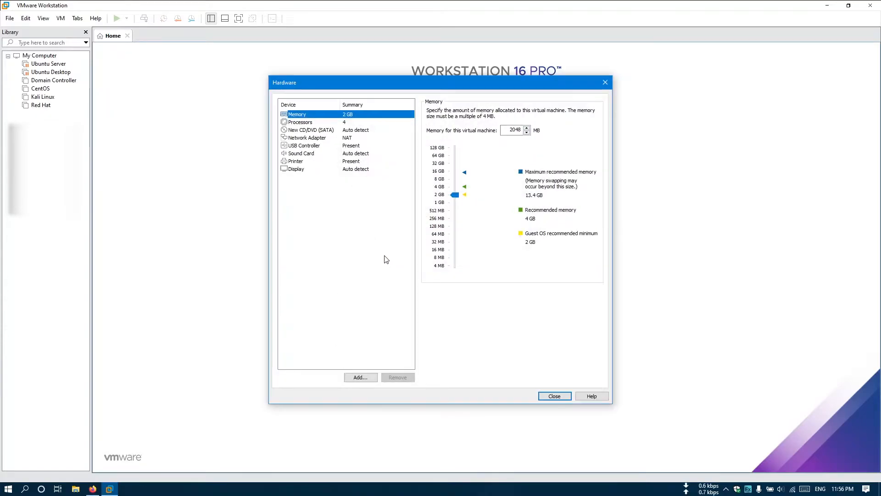
pyautogui.click(310, 132)
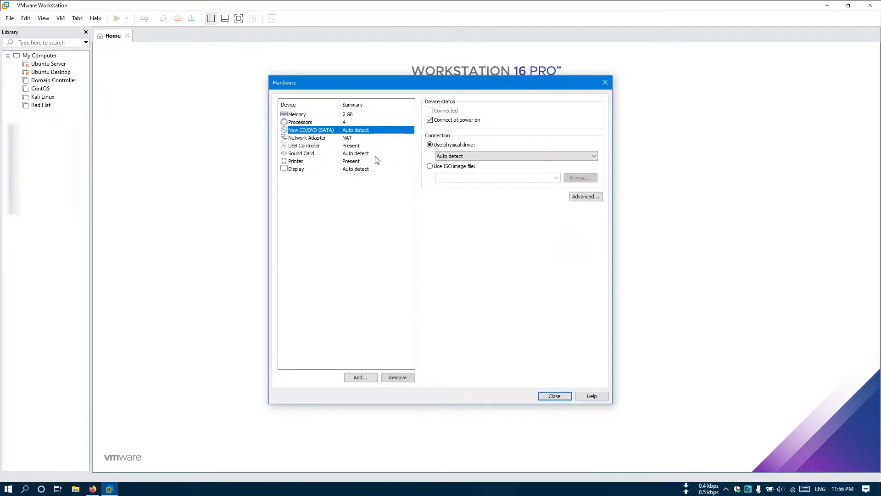
pyautogui.click(446, 171)
pyautogui.click(583, 178)
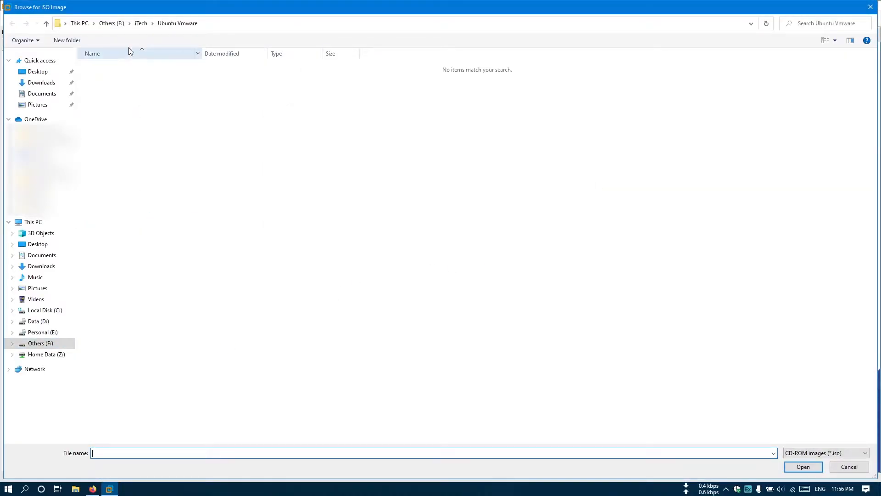
pyautogui.click(142, 24)
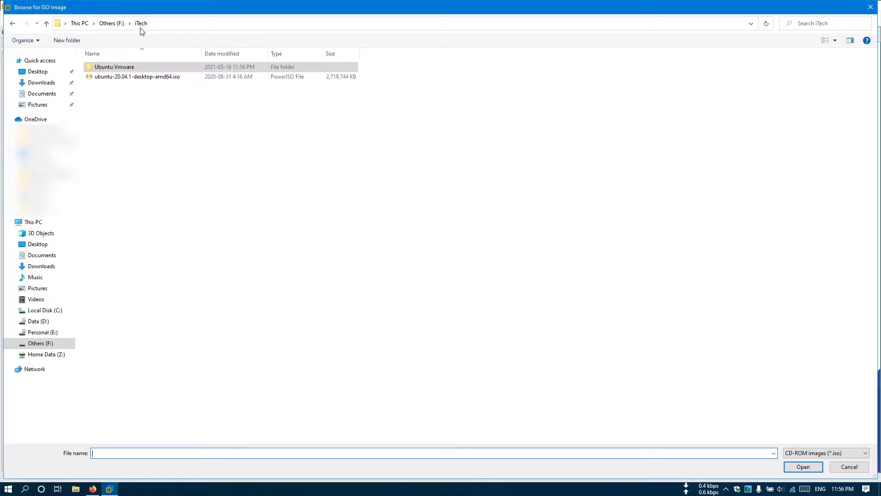
pyautogui.click(144, 78)
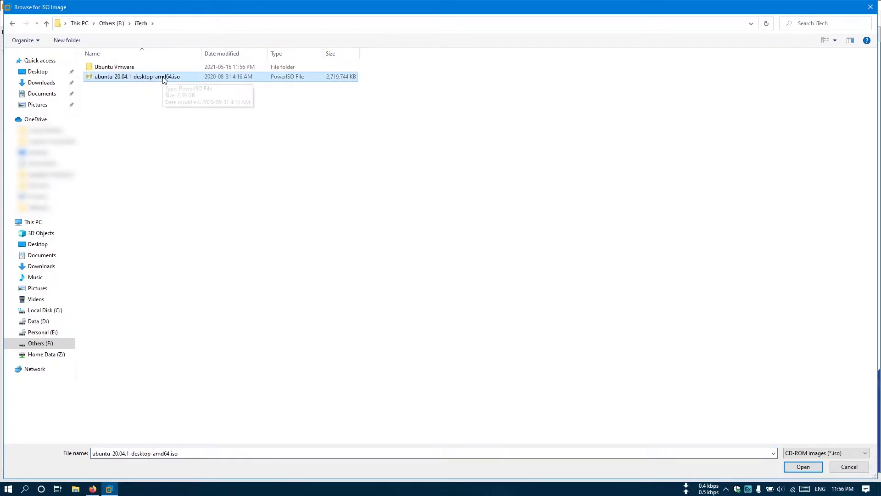
pyautogui.doubleClick(159, 78)
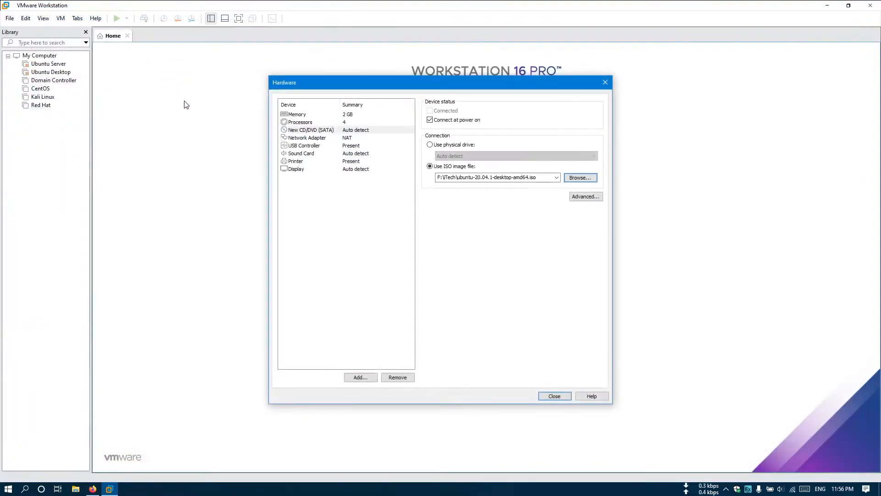
pyautogui.click(556, 396)
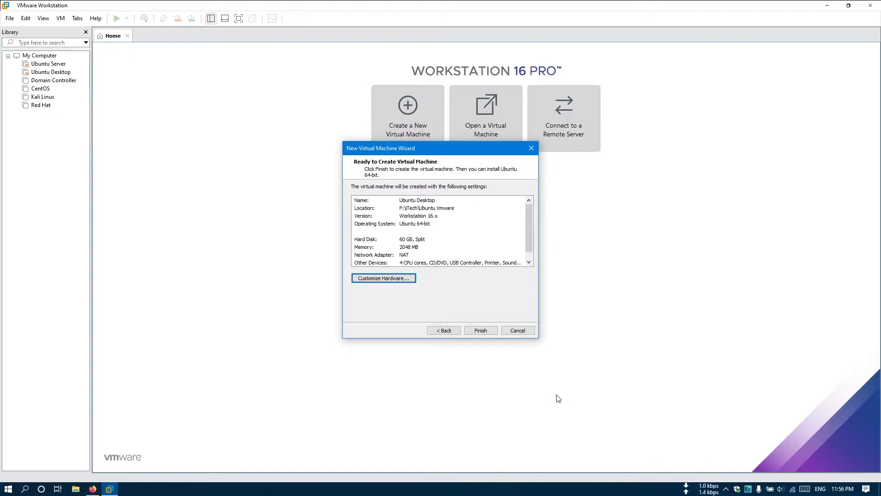
# Step: Finish the wizard, power on the Ubuntu Desktop VM, and close the Home tab
pyautogui.click(483, 331)
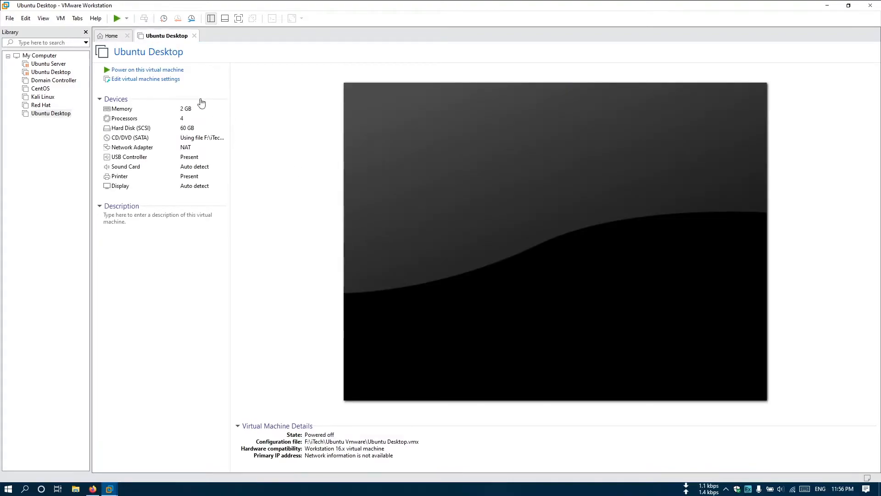
pyautogui.click(173, 71)
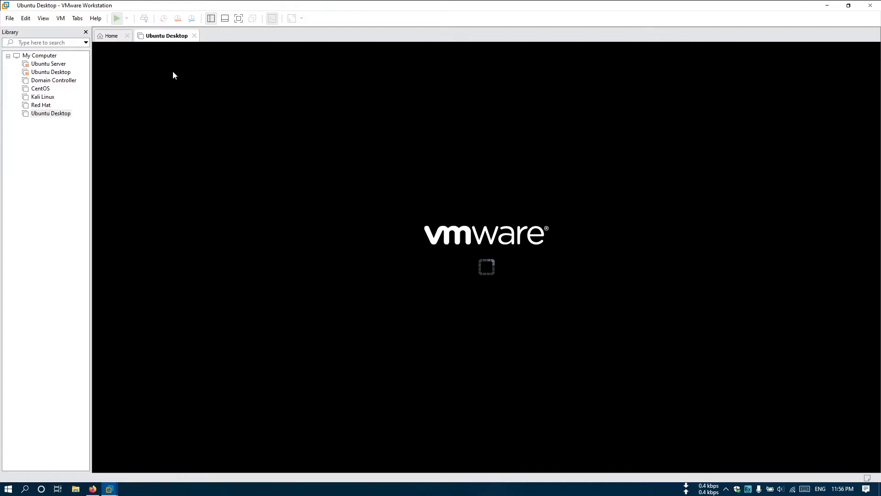
pyautogui.click(127, 35)
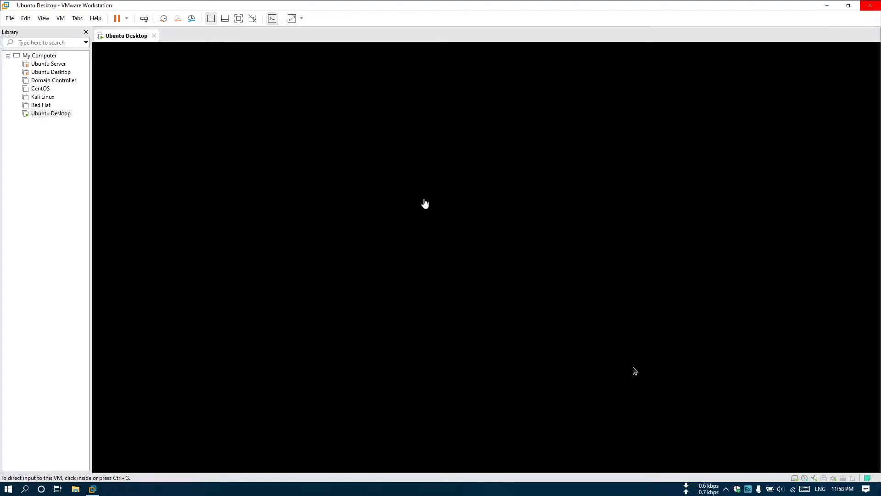
# Step: Hide the Library pane and start Install Ubuntu with English (US) keyboard and normal installation
pyautogui.click(86, 32)
pyautogui.click(423, 269)
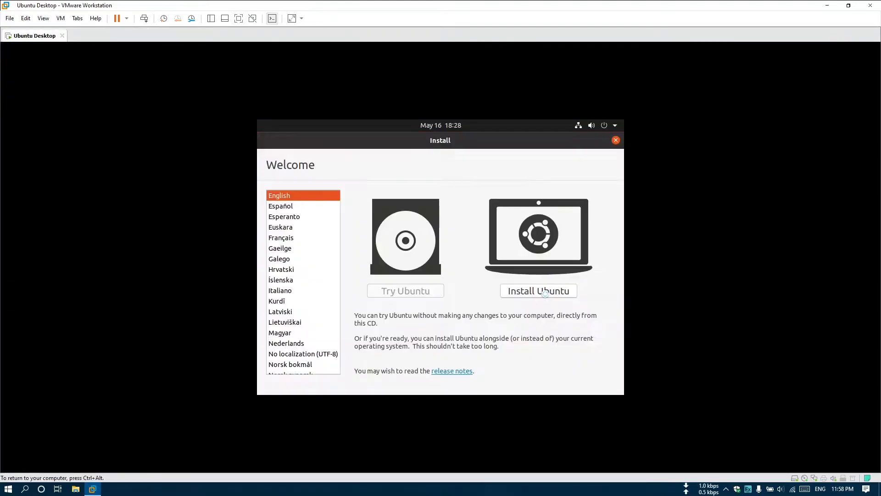
pyautogui.click(545, 293)
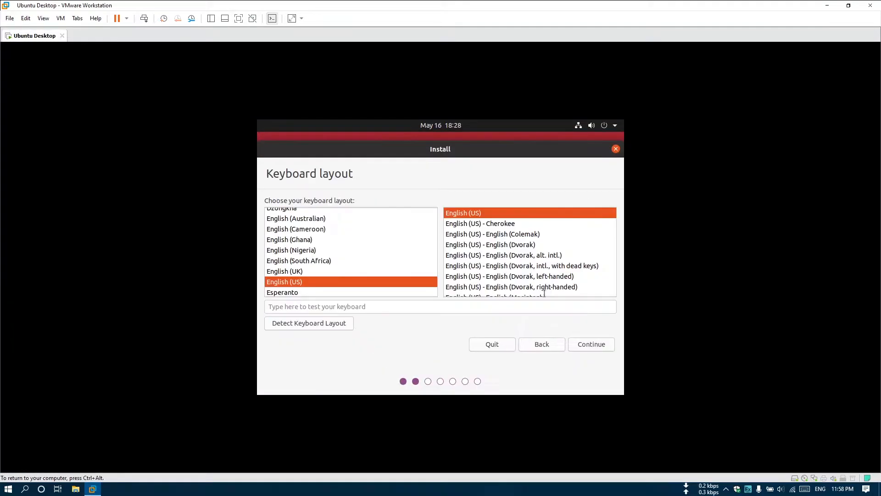
pyautogui.click(583, 344)
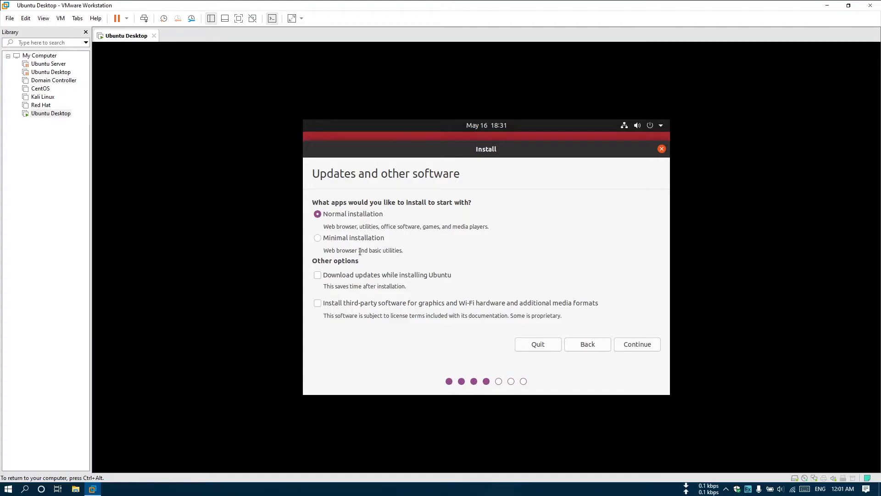
pyautogui.click(638, 345)
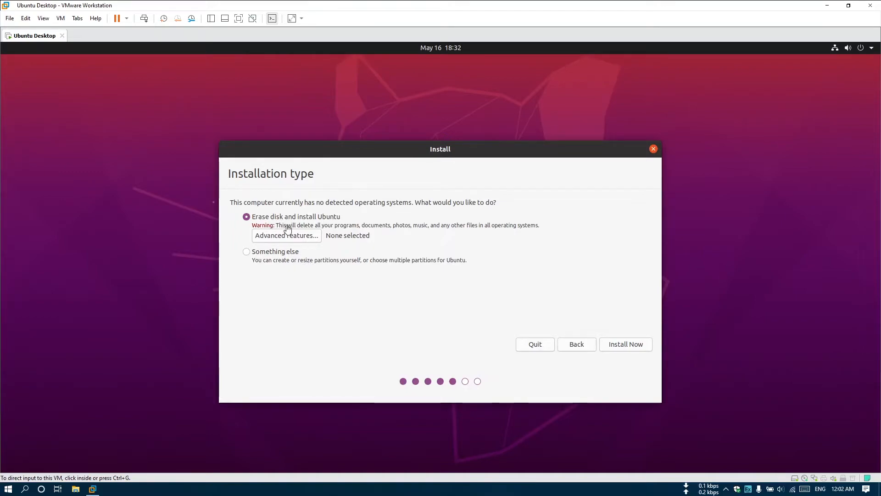
# Step: Choose manual partitioning and create a new empty partition table on the disk
pyautogui.click(266, 257)
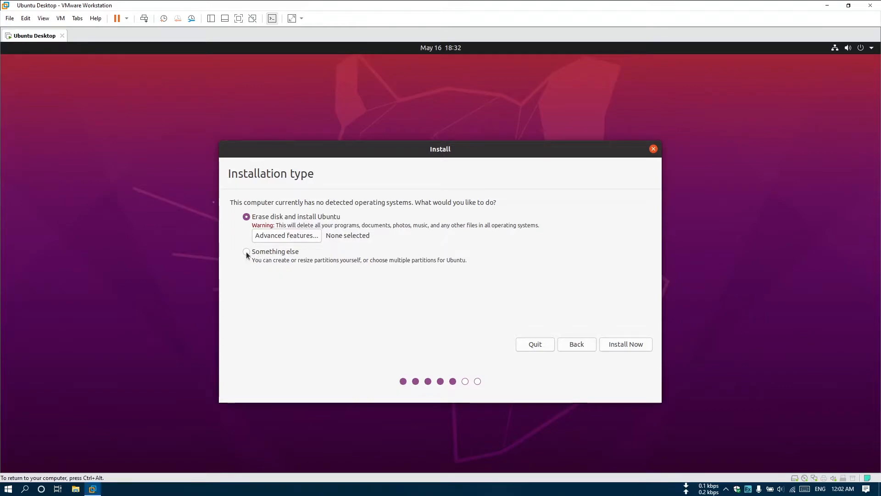
pyautogui.click(246, 252)
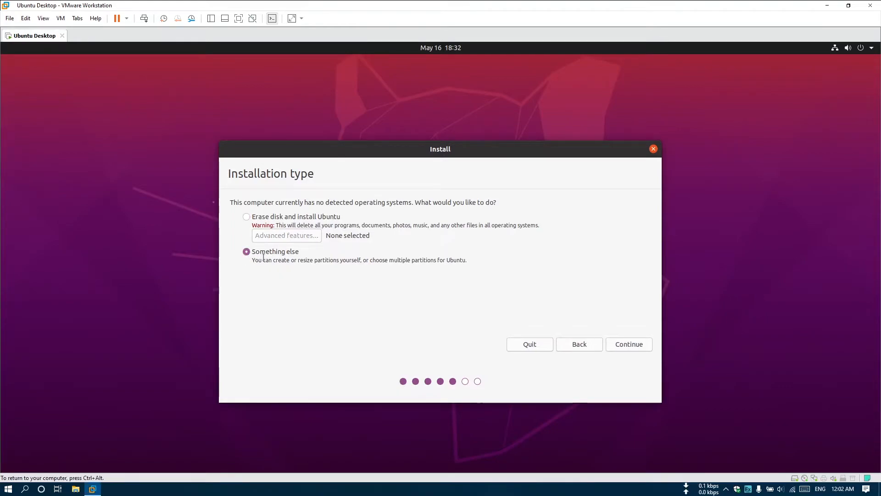
pyautogui.click(617, 346)
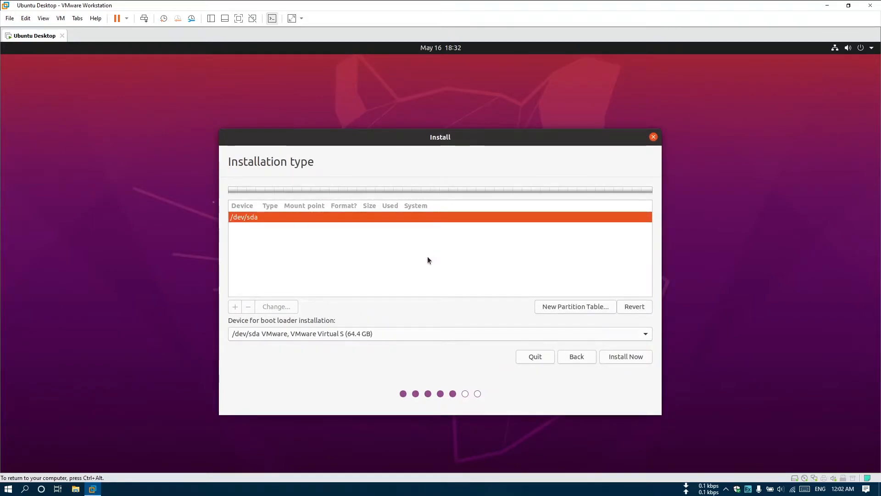
pyautogui.click(565, 308)
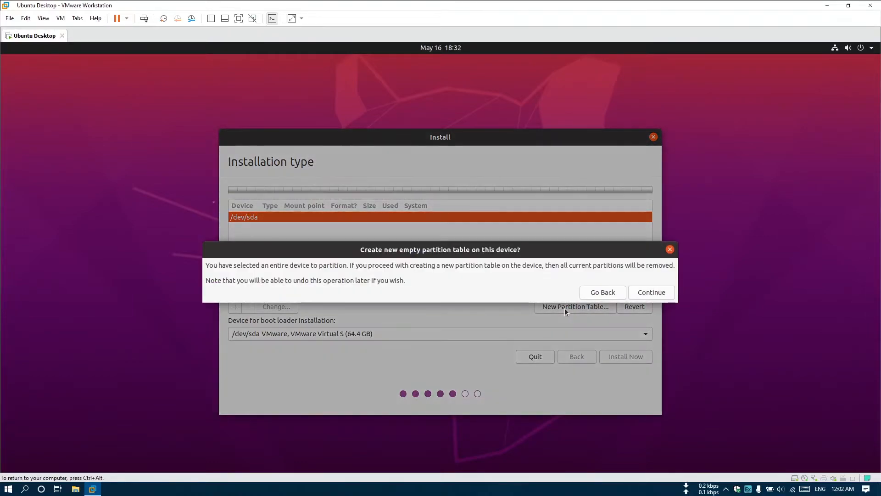
pyautogui.click(650, 293)
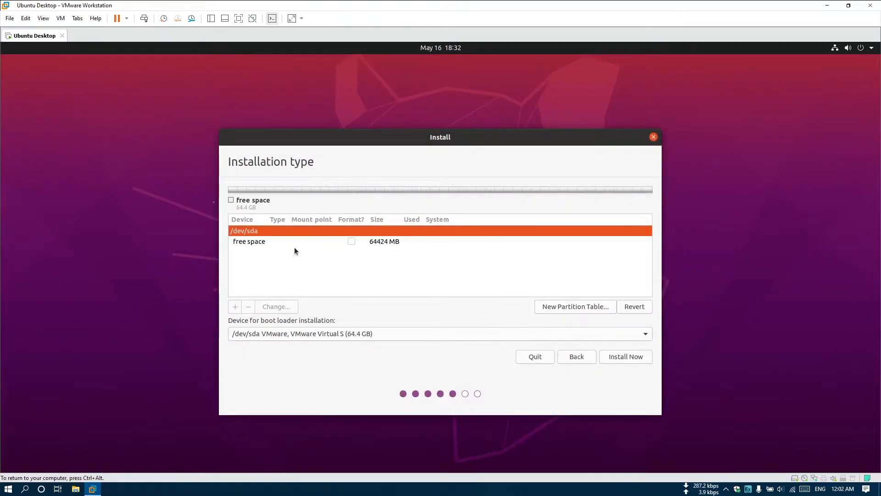
# Step: Create a 2048 MB swap area partition in the free space
pyautogui.click(303, 241)
pyautogui.click(235, 306)
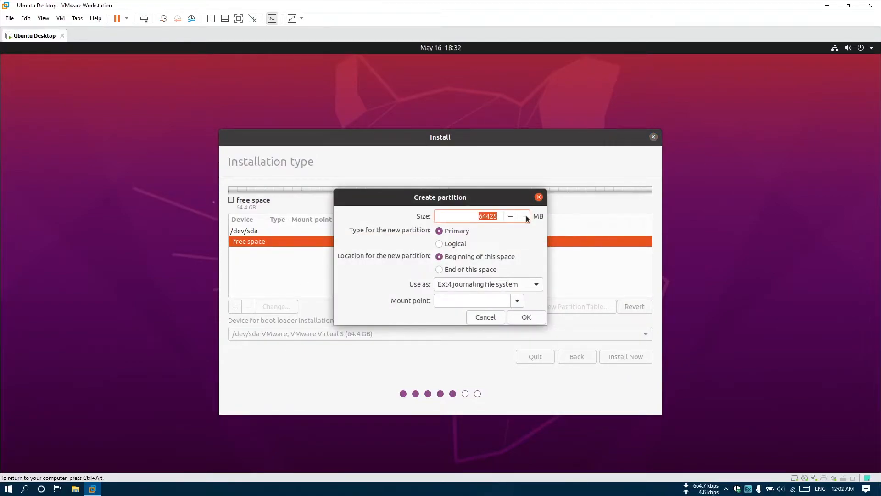
pyautogui.write('2048')
pyautogui.click(536, 284)
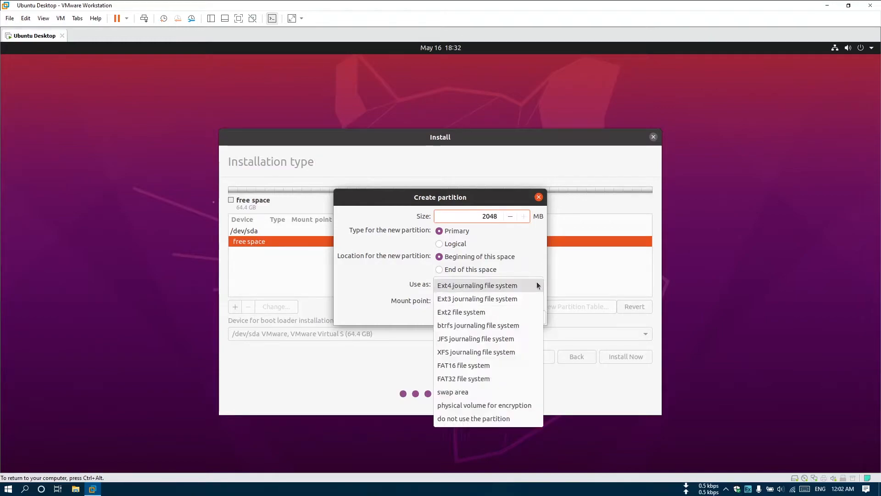
pyautogui.click(466, 392)
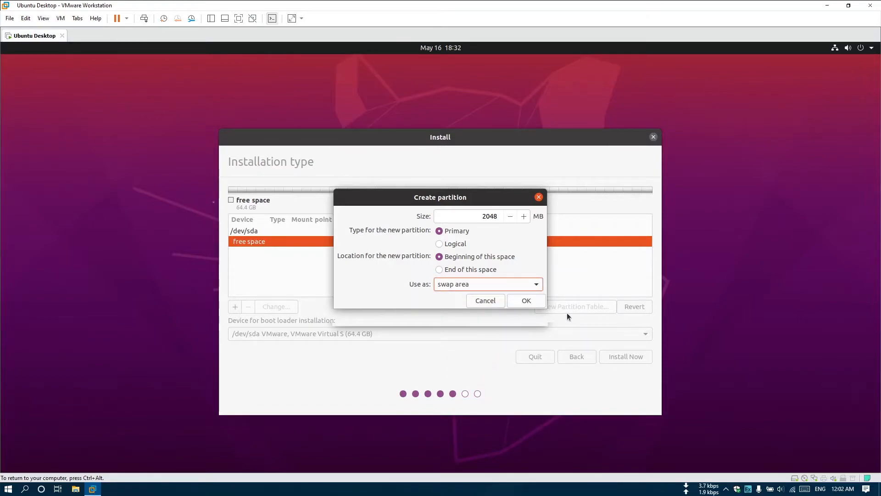
pyautogui.click(527, 301)
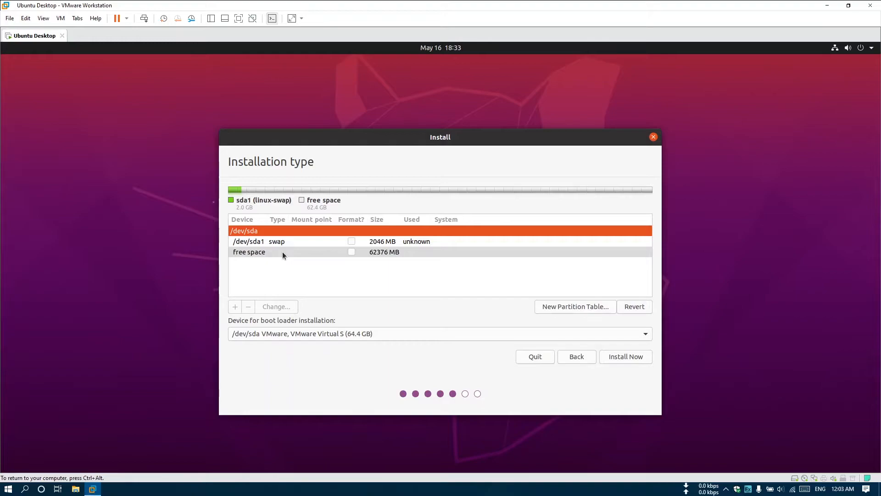
# Step: Create an ext4 partition mounted at / from the remaining free space
pyautogui.click(283, 252)
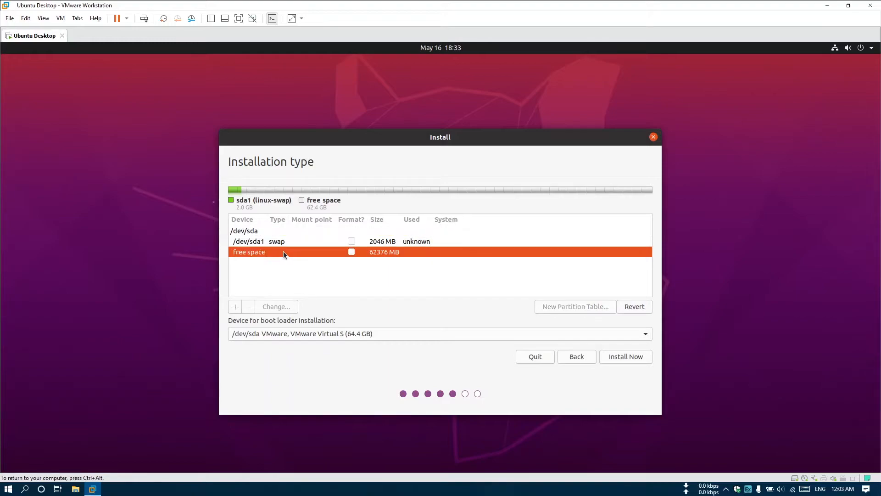
pyautogui.click(235, 306)
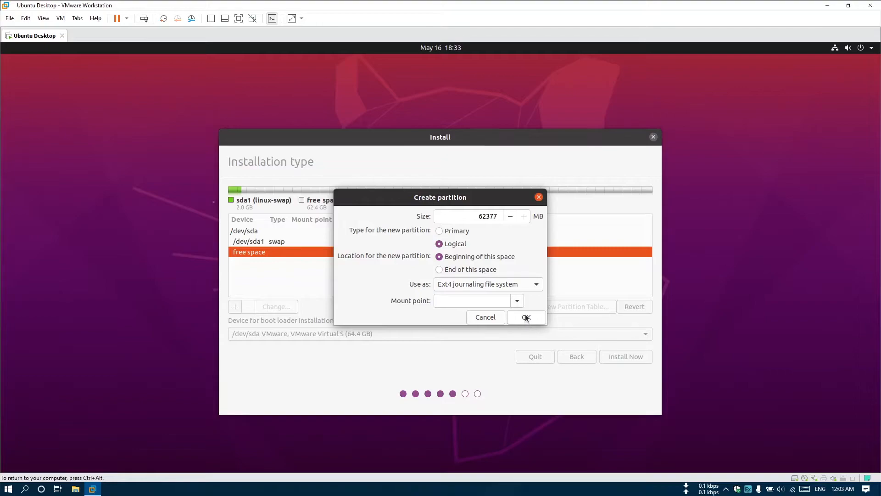
pyautogui.click(518, 303)
pyautogui.click(500, 316)
pyautogui.click(526, 318)
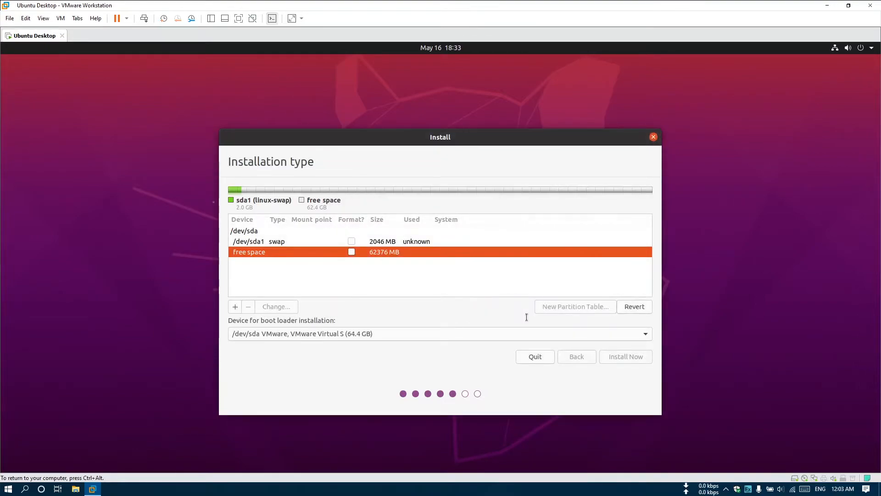
# Step: Start the installation with the new /dev/sda5 root layout and approve writing changes to disk
pyautogui.click(268, 255)
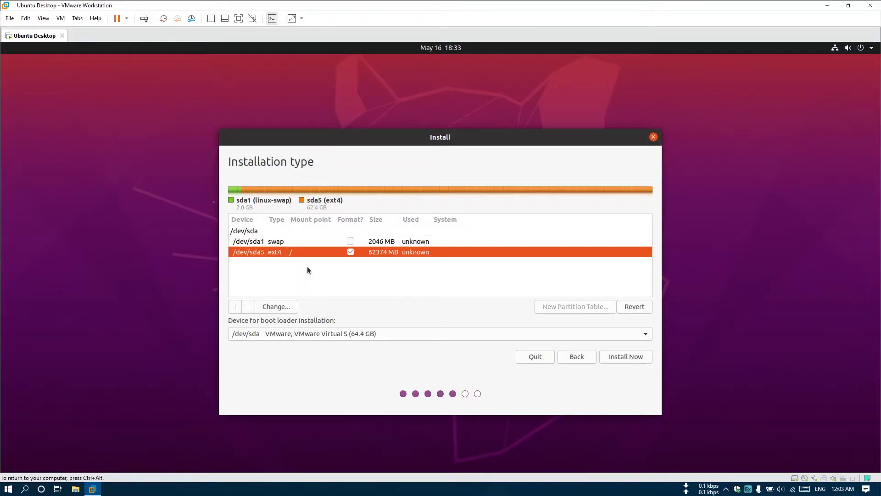
pyautogui.click(633, 357)
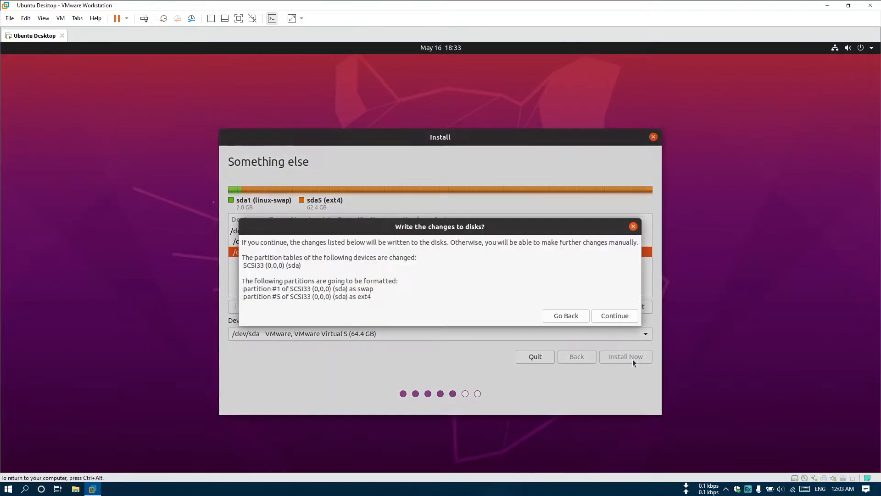
pyautogui.click(612, 316)
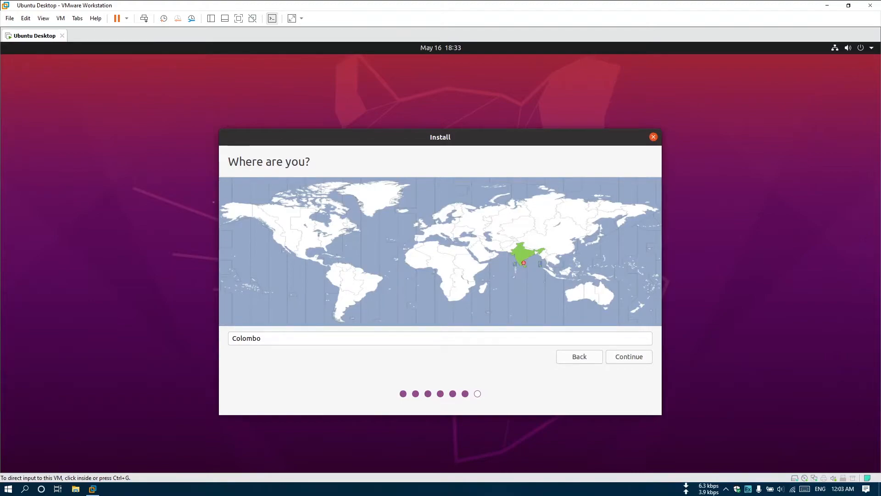
# Step: Accept Colombo as the location and enter name ubuntu with computer name ubuntu-desktop
pyautogui.click(630, 356)
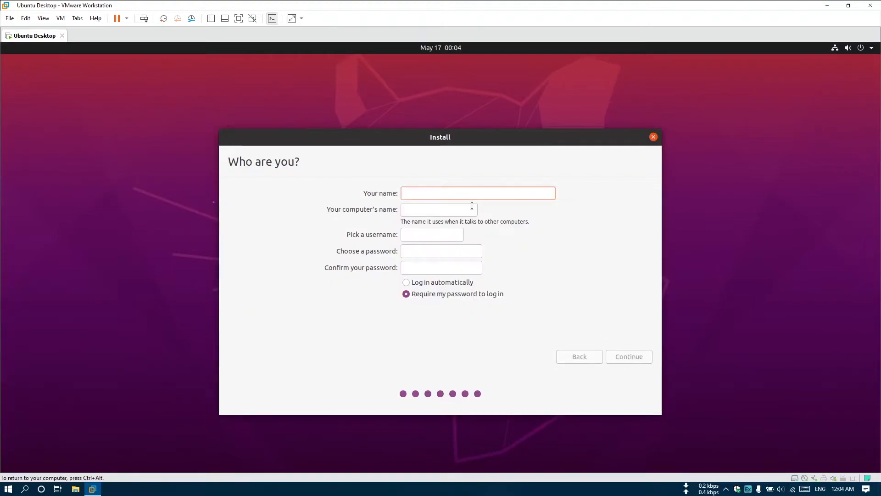
pyautogui.write('ubuntu')
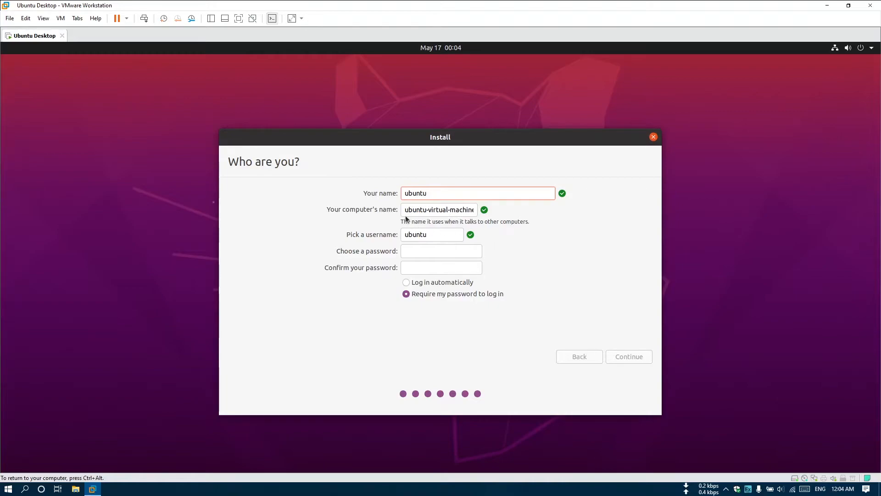
pyautogui.press('Tab')
pyautogui.write('ubunt')
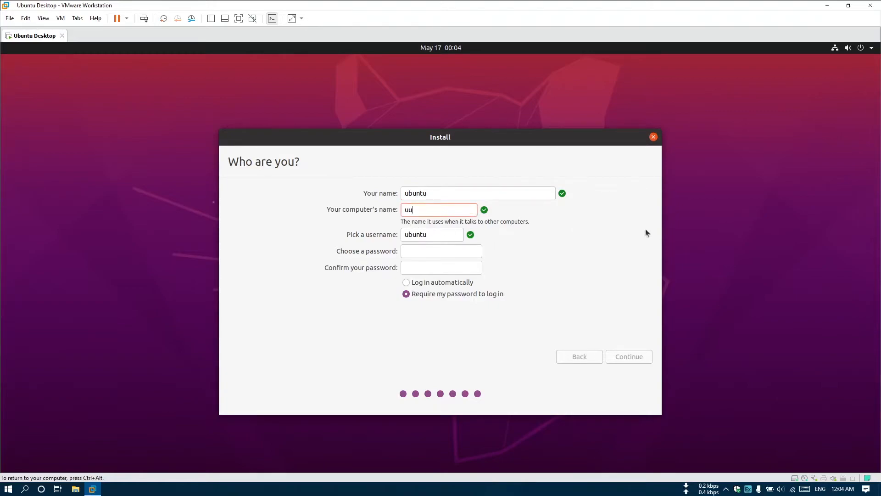
pyautogui.press('BackSpace')
pyautogui.press('BackSpace')
pyautogui.press('BackSpace')
pyautogui.press('BackSpace')
pyautogui.write('buntu-desktop')
# Step: Enter and confirm the account password, then continue the installation
pyautogui.click(430, 252)
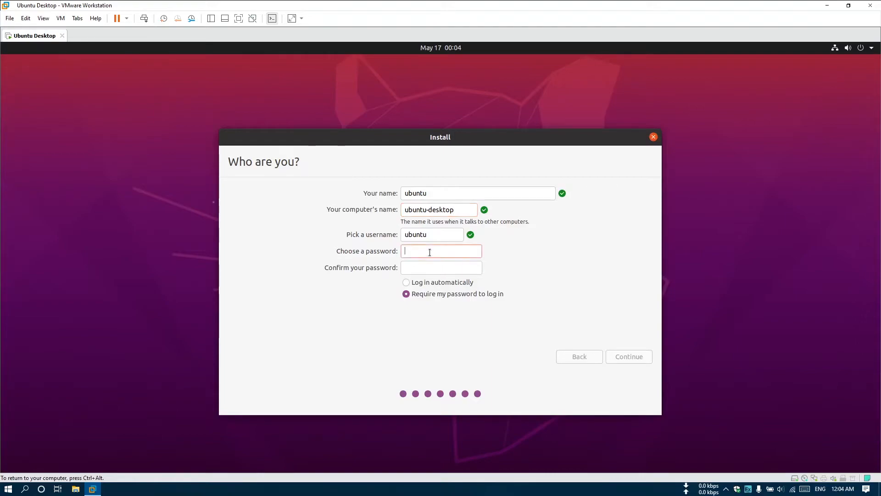
pyautogui.write('ubuntu')
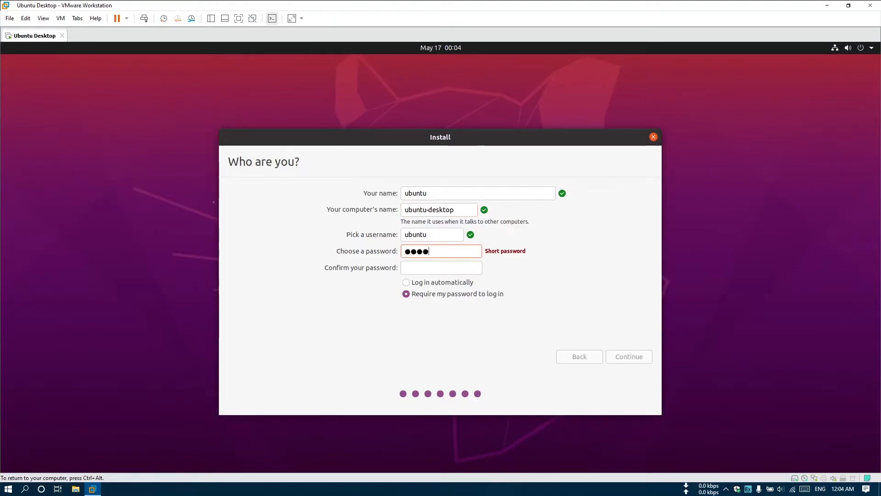
pyautogui.press('Tab')
pyautogui.write('ubuntu')
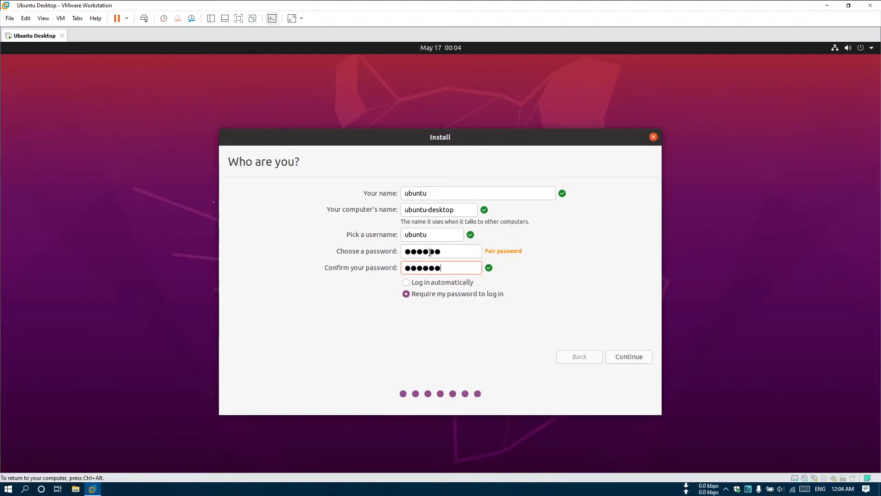
pyautogui.click(620, 355)
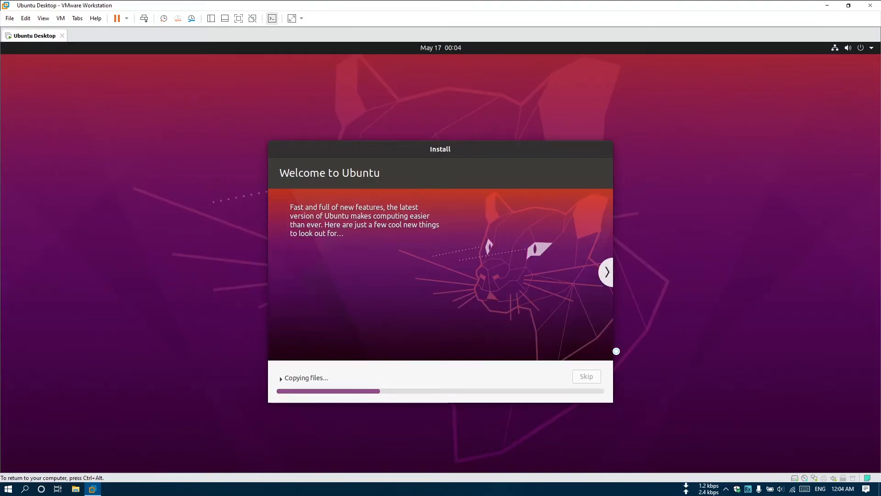
# Step: Release input to the host with Ctrl+Alt while files copy and language packs download
pyautogui.hotkey('ctrl', 'alt')
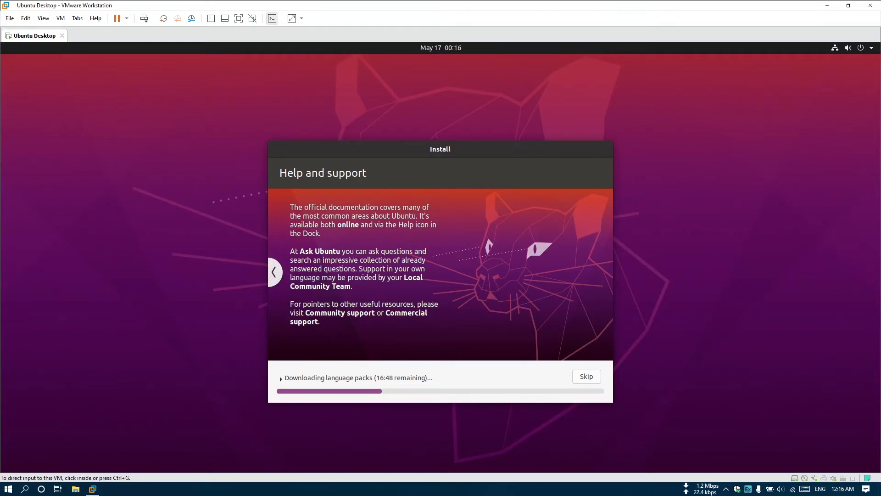
# Step: Skip downloading the language packs from the installer's detailed view
pyautogui.click(601, 373)
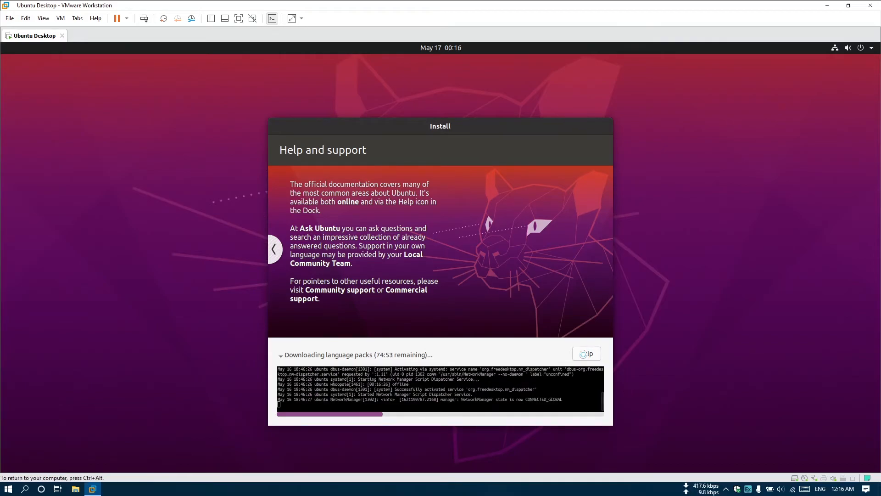
pyautogui.moveTo(328, 341); pyautogui.dragTo(351, 337)
pyautogui.click(313, 353)
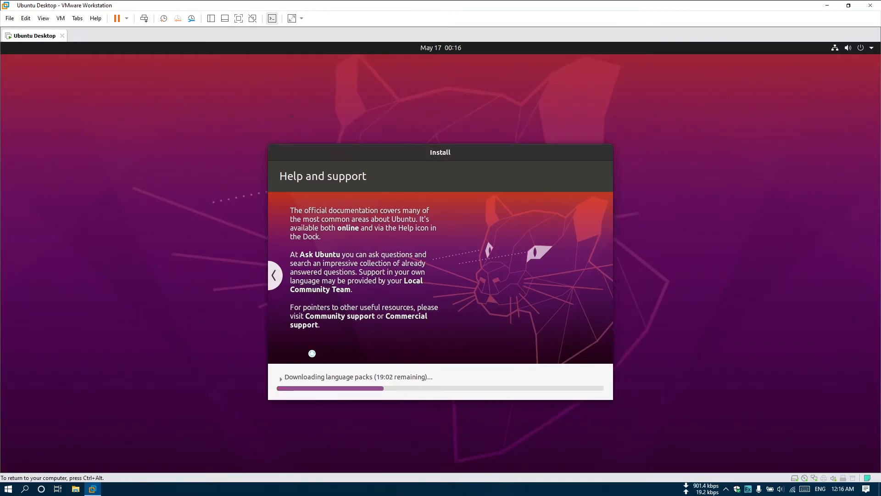
pyautogui.click(325, 377)
pyautogui.click(588, 355)
pyautogui.click(281, 353)
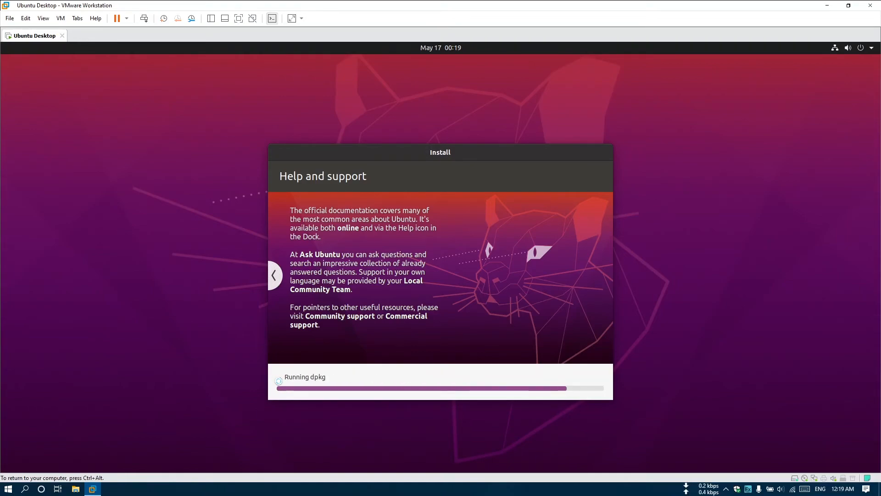
# Step: Skip the remaining package downloads and choose Restart Now once installation completes
pyautogui.click(280, 380)
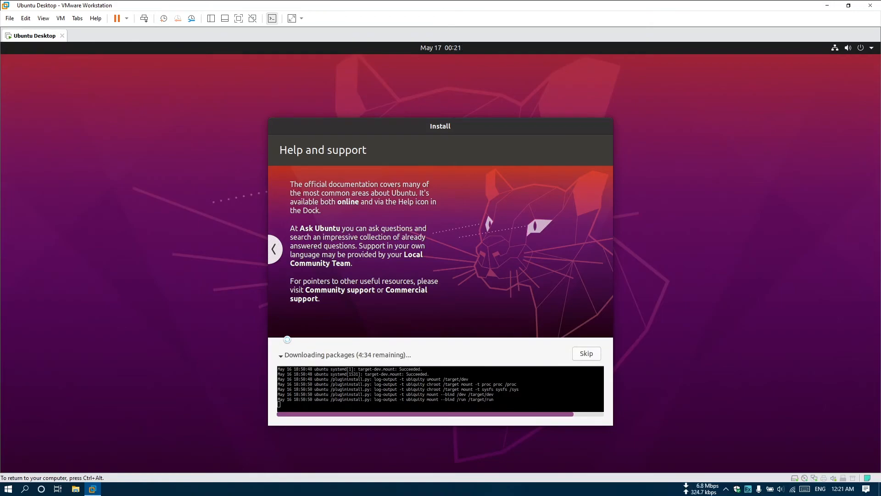
pyautogui.click(304, 302)
pyautogui.click(589, 353)
pyautogui.click(528, 296)
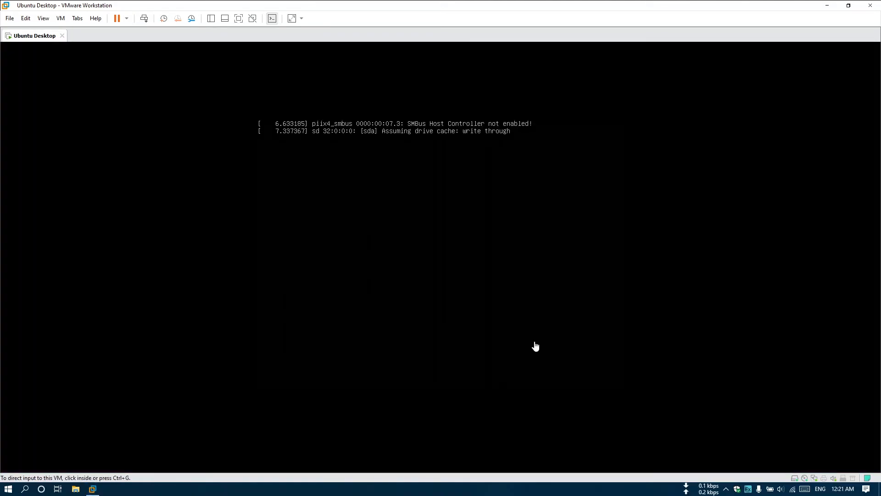
# Step: Confirm the remove-installation-medium prompt so the VM reboots into Ubuntu
pyautogui.click(484, 349)
pyautogui.press('Return')
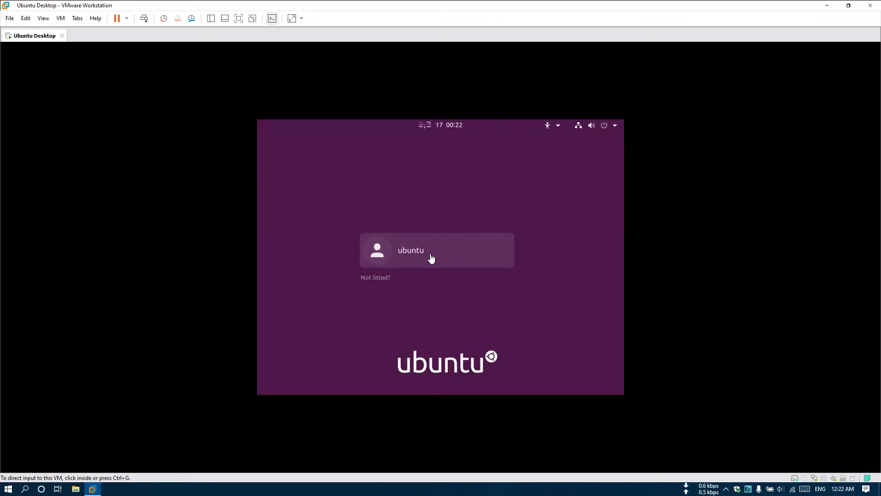
# Step: Log in as the ubuntu user with the account password
pyautogui.click(417, 256)
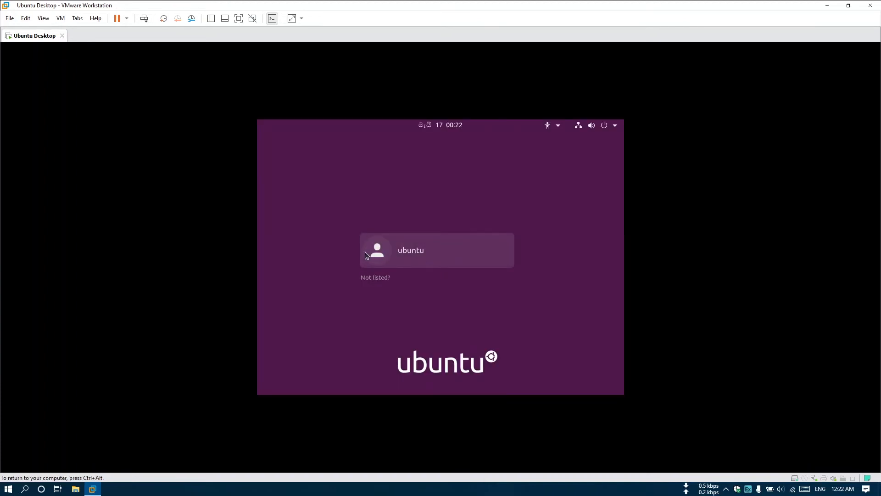
pyautogui.click(390, 251)
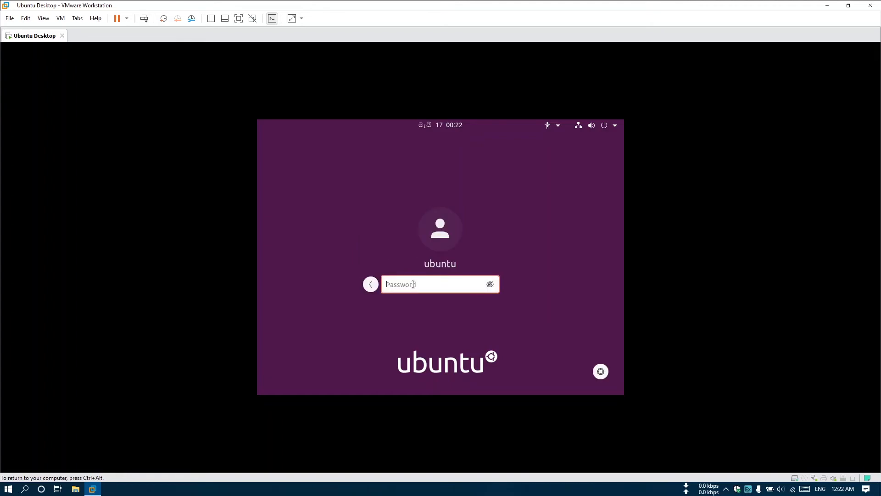
pyautogui.write('•••••••')
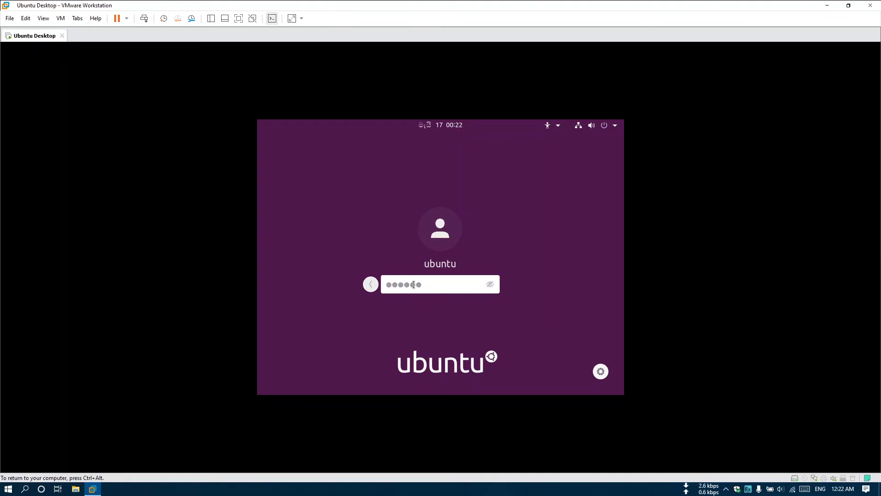
pyautogui.press('Return')
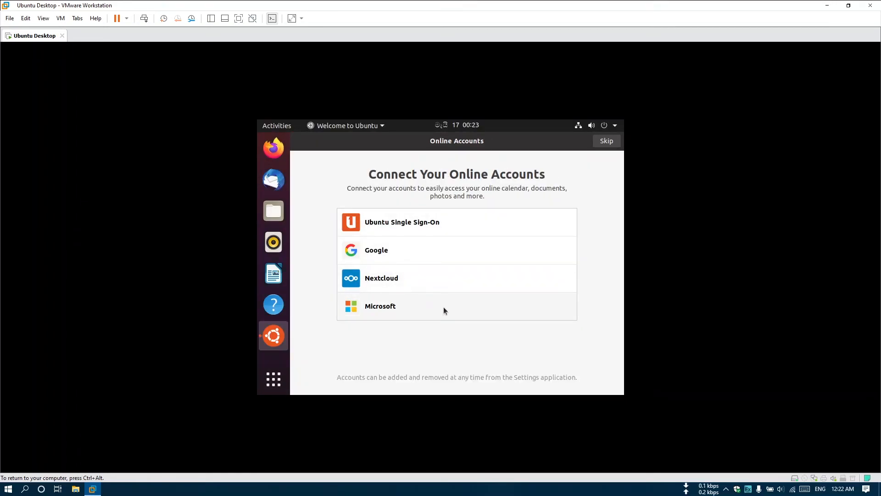
# Step: Skip Online Accounts and Livepatch, decline sending system info, keep location off, and finish
pyautogui.click(607, 141)
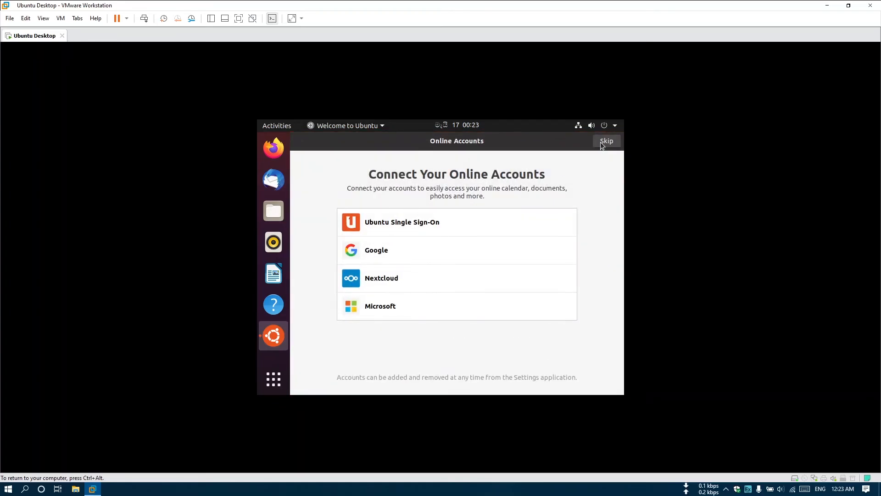
pyautogui.click(606, 141)
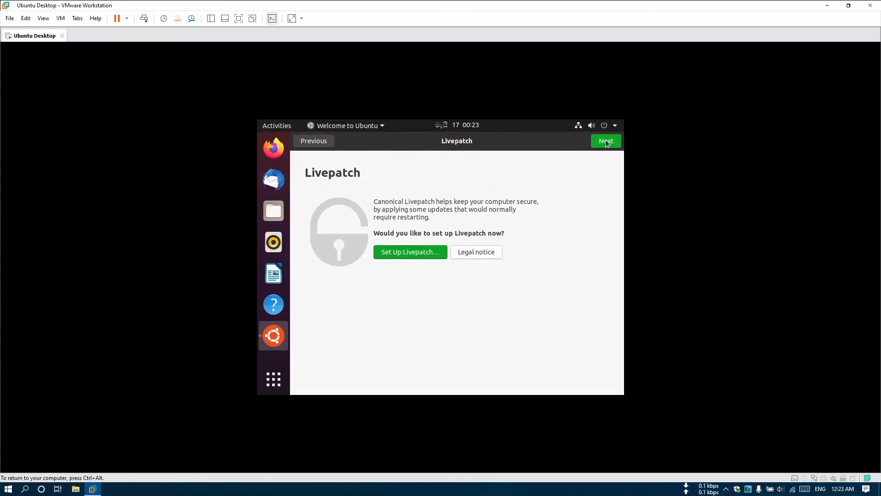
pyautogui.click(606, 141)
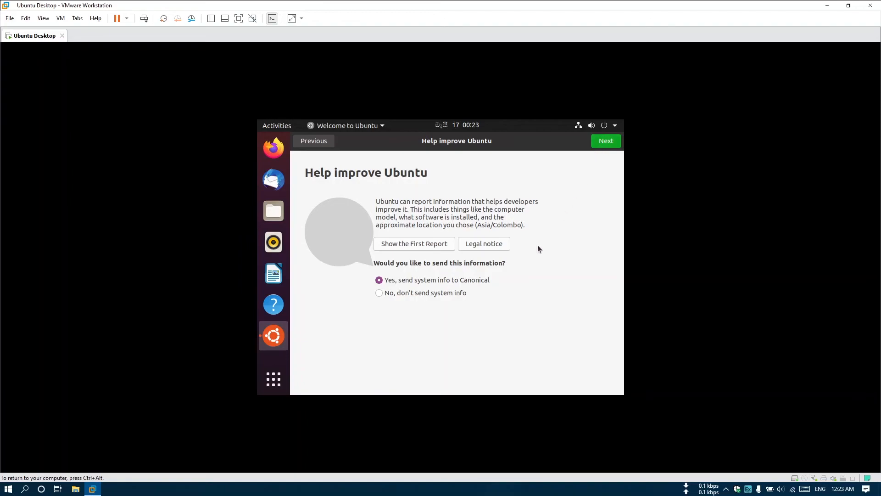
pyautogui.click(452, 294)
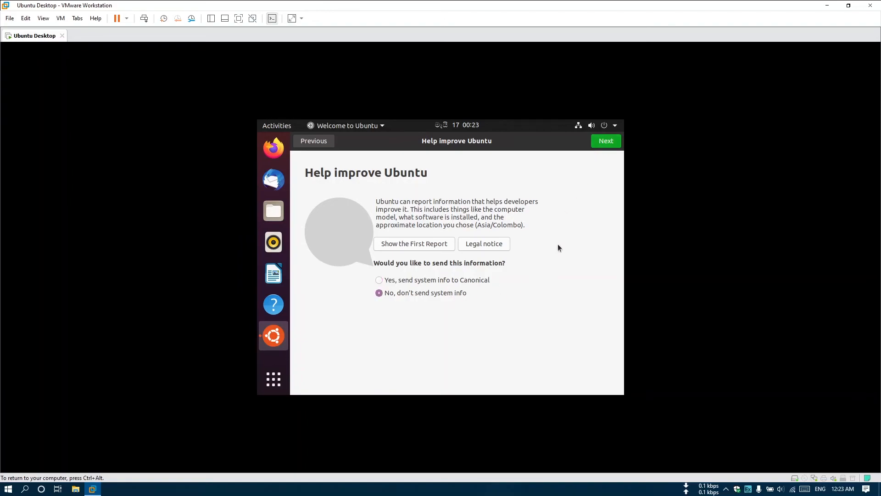
pyautogui.click(605, 142)
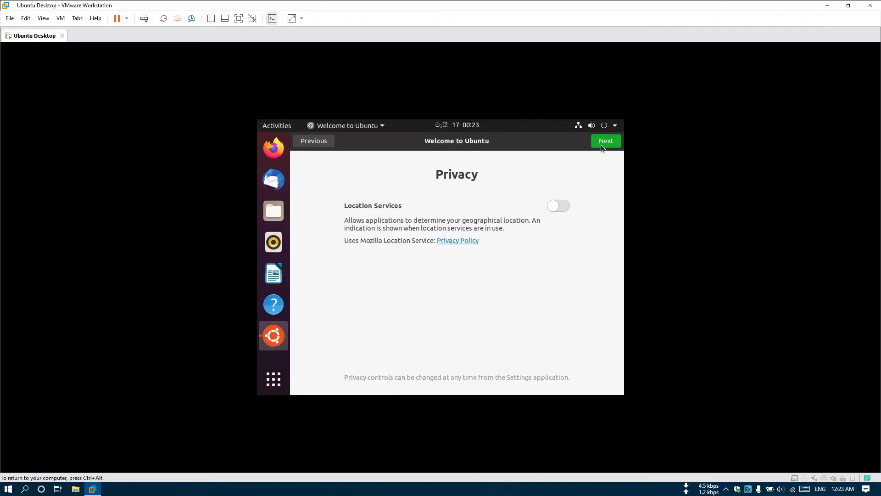
pyautogui.click(607, 143)
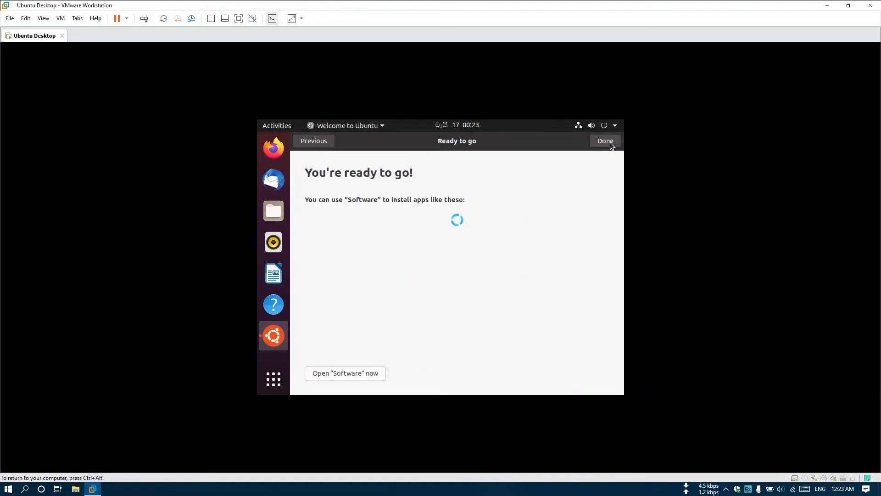
pyautogui.click(609, 143)
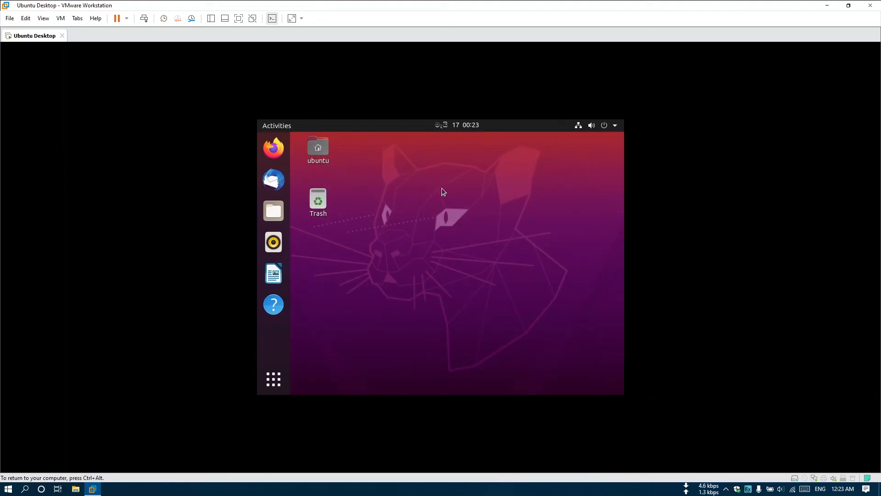
# Step: Set the display resolution to 1400 × 1050 (4:3) in Settings > Displays
pyautogui.click(615, 128)
pyautogui.click(515, 196)
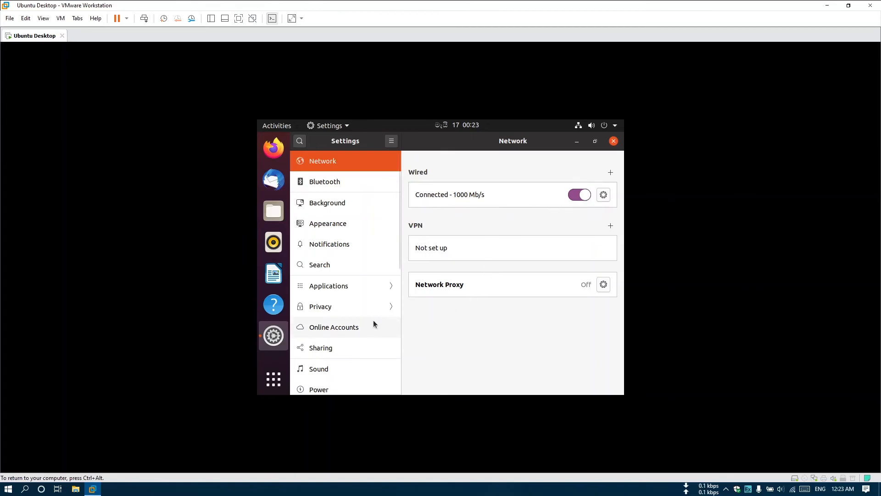
pyautogui.scroll(-3, 373, 320)
pyautogui.click(324, 352)
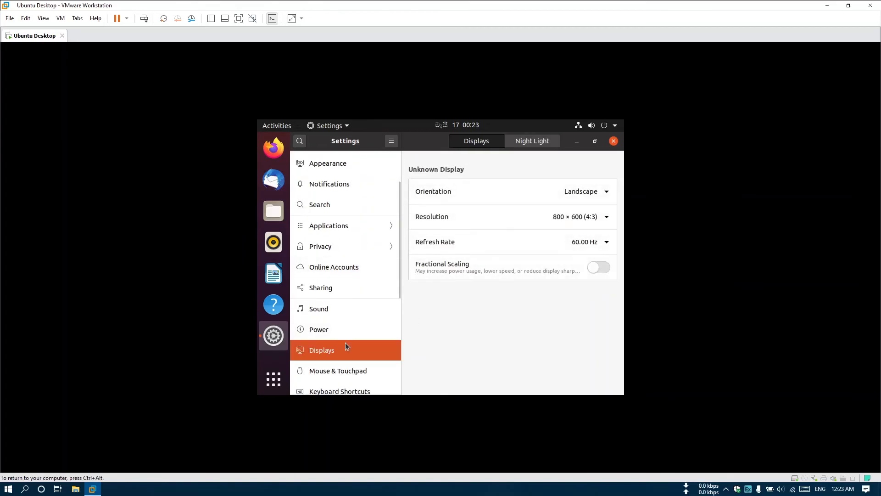
pyautogui.click(590, 219)
pyautogui.click(536, 305)
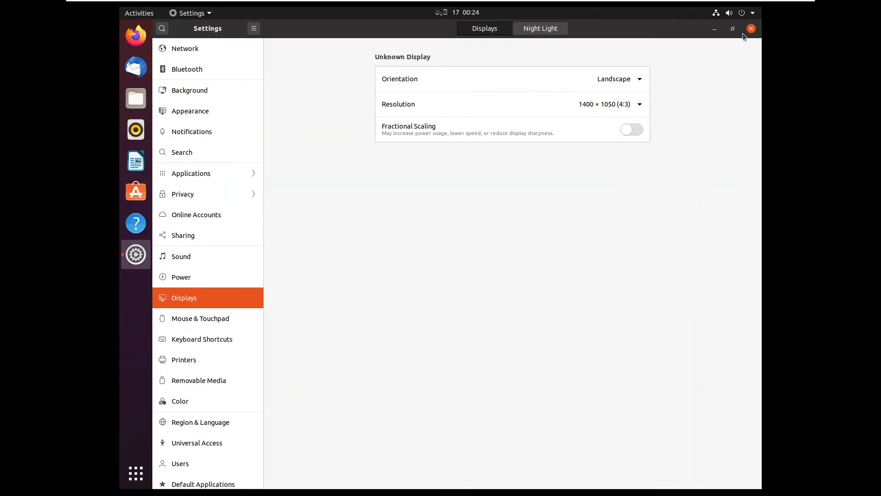
pyautogui.click(752, 29)
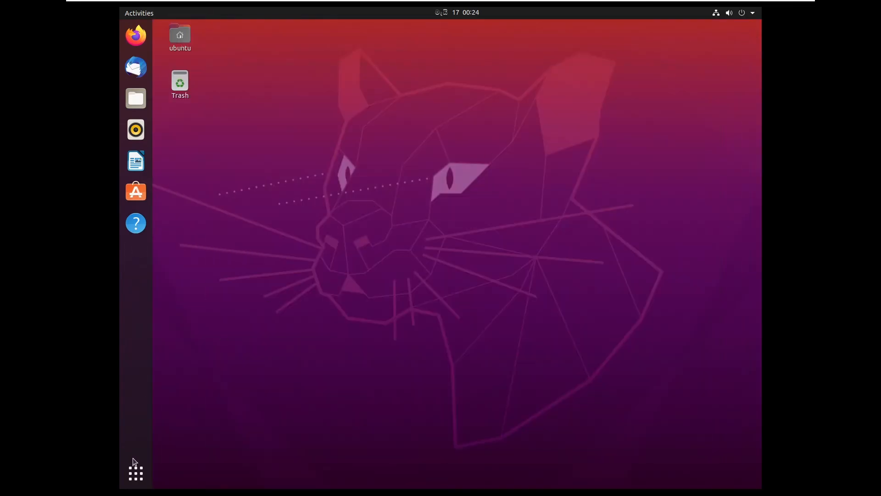
# Step: Launch Firefox Web Browser from the applications overview
pyautogui.press('super+a')
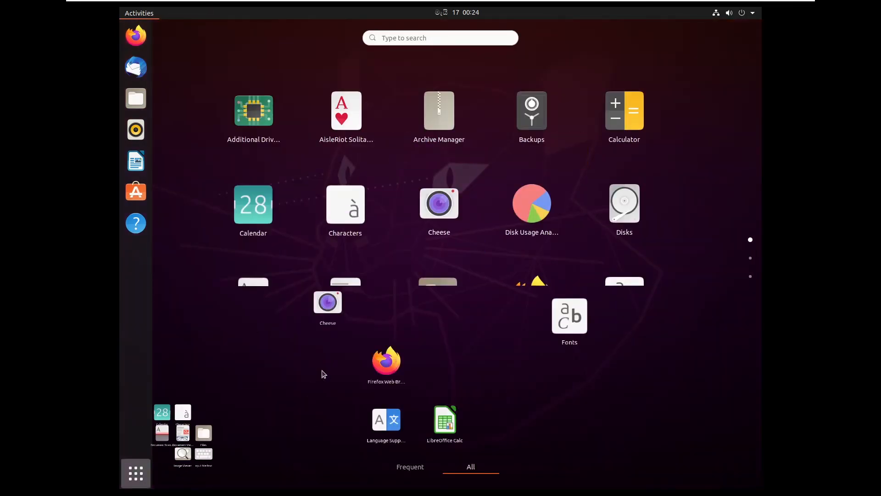
pyautogui.scroll(-1, 454, 351)
pyautogui.scroll(-1, 453, 350)
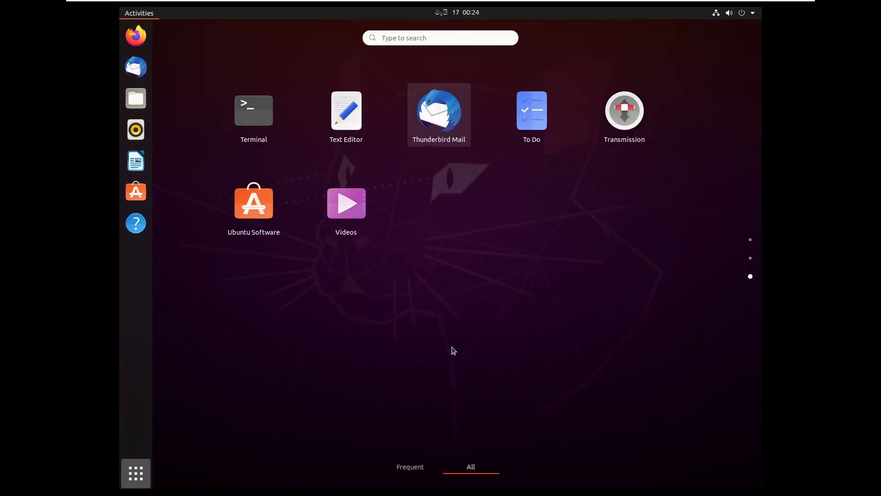
pyautogui.scroll(1, 453, 351)
pyautogui.scroll(1, 453, 350)
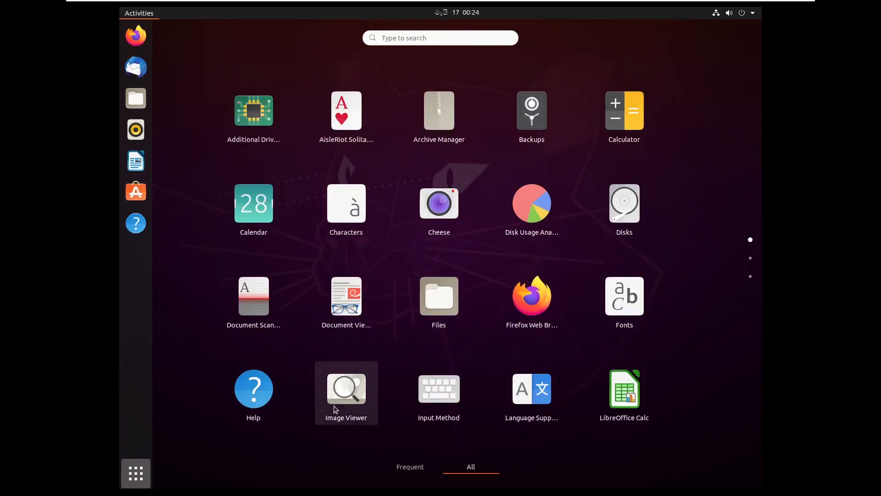
pyautogui.click(136, 35)
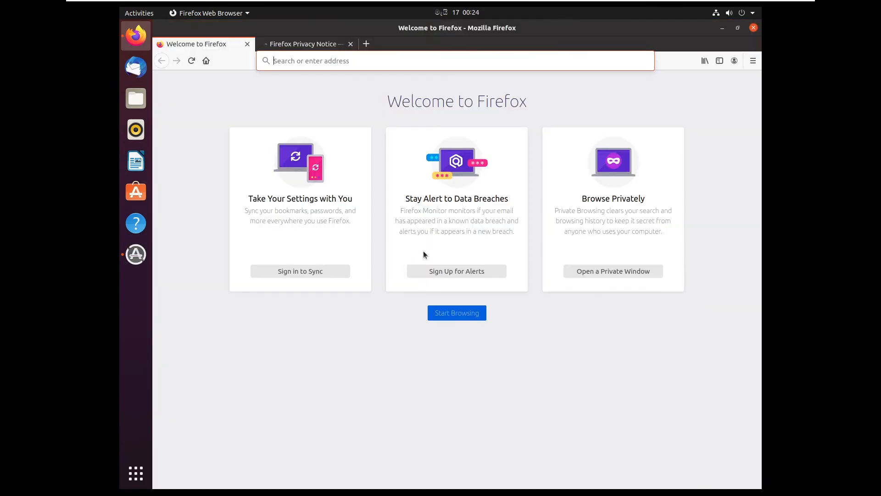
# Step: Close the Privacy Notice tab and search for google from the address bar
pyautogui.click(351, 44)
pyautogui.click(347, 62)
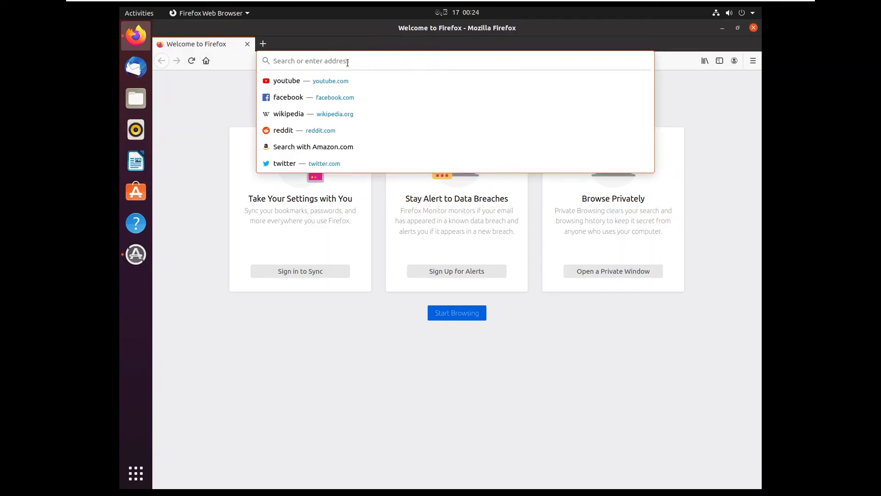
pyautogui.write('google')
pyautogui.press('Return')
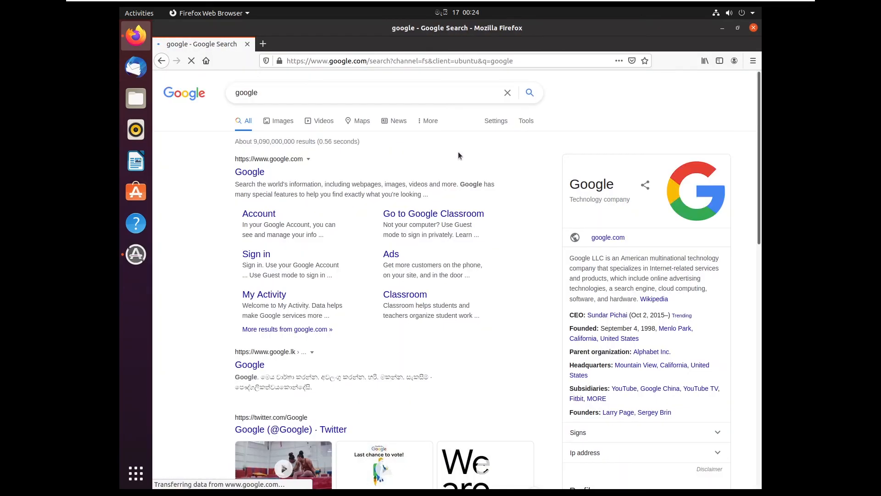
# Step: Search for youtube in a new tab
pyautogui.click(263, 44)
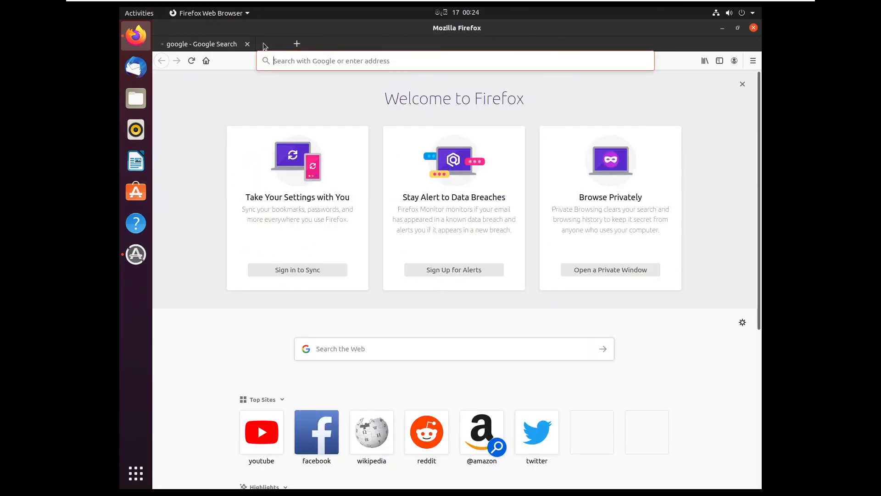
pyautogui.write('youtube')
pyautogui.press('Return')
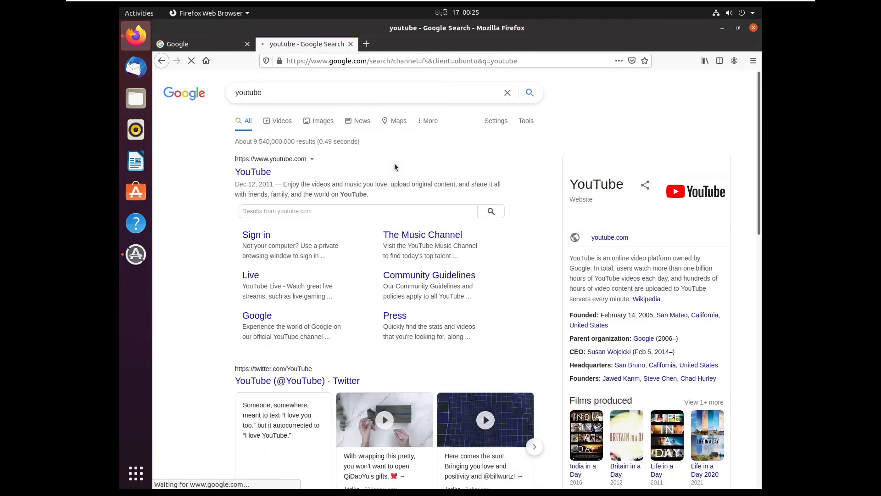
pyautogui.scroll(-10, 384, 172)
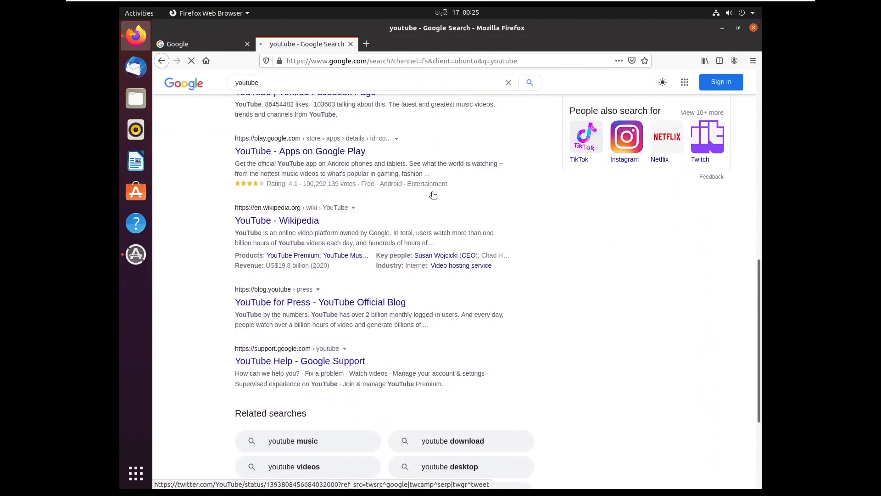
pyautogui.scroll(5, 442, 194)
# Step: Close the youtube tab, reload Google, and search for ubuntu
pyautogui.click(351, 45)
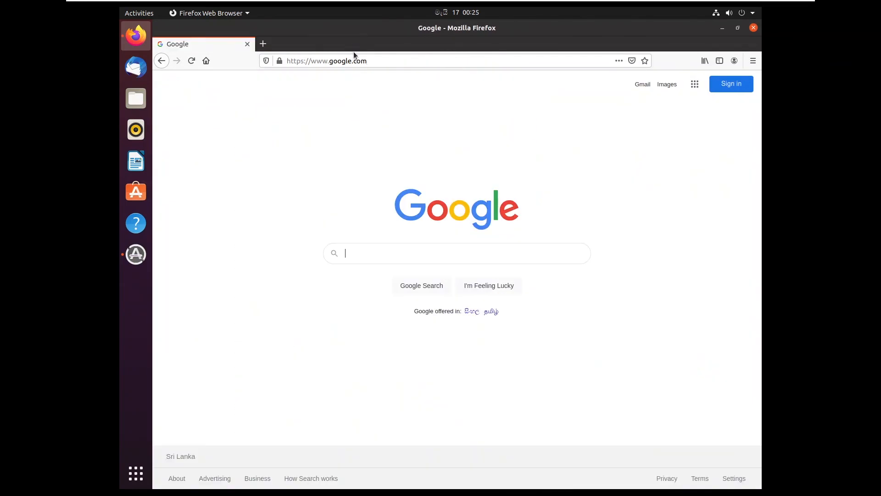
pyautogui.press('F5')
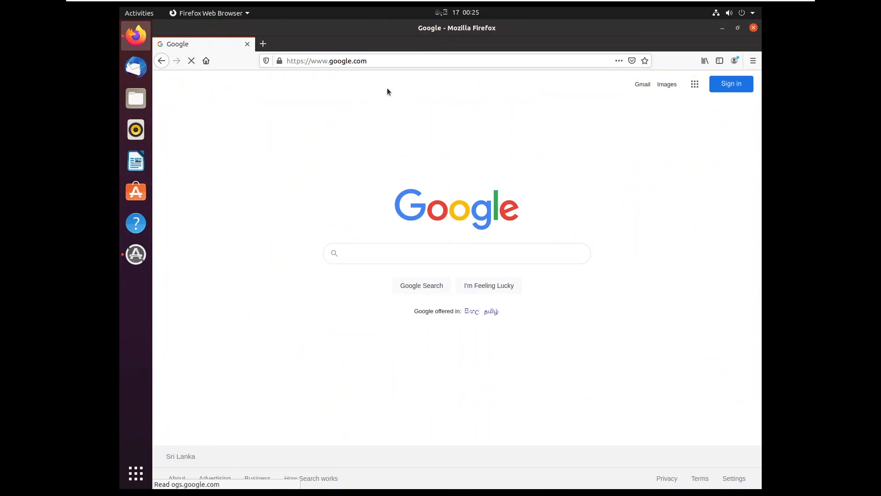
pyautogui.click(380, 247)
pyautogui.write('ubuntu')
pyautogui.press('Return')
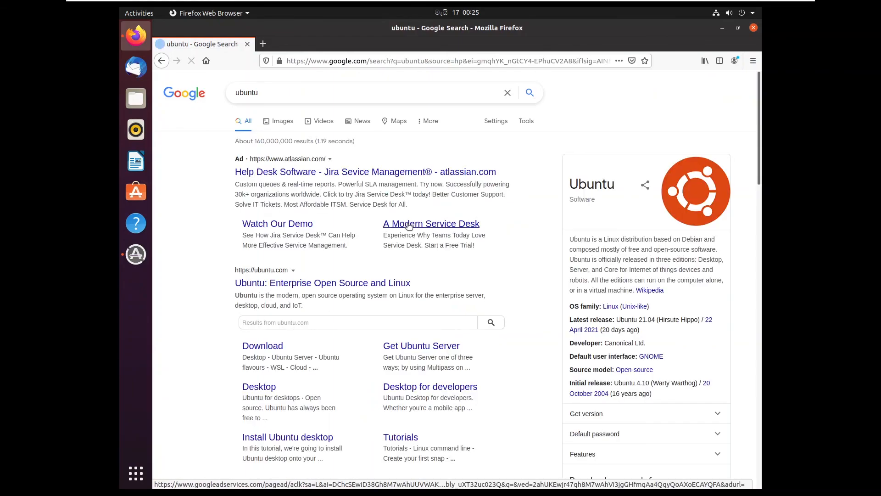
pyautogui.scroll(-3, 409, 225)
pyautogui.scroll(5, 408, 249)
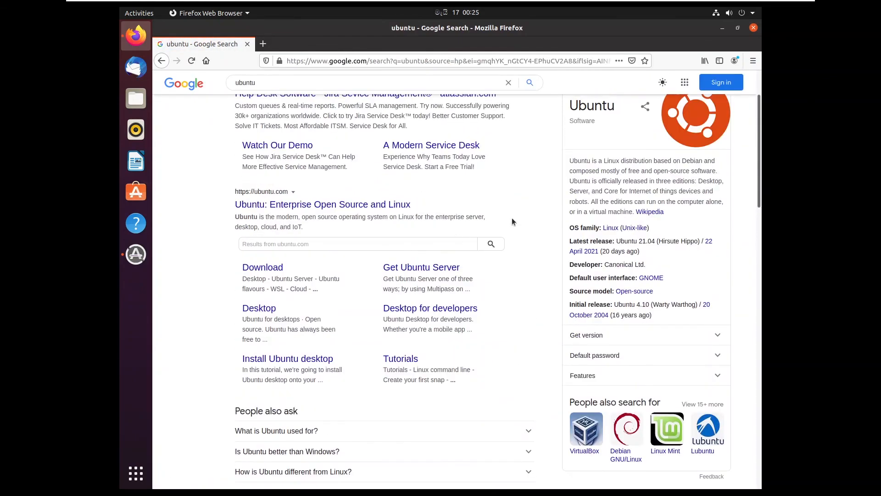
# Step: Close Firefox and postpone the 561.1 MB Software Updater prompt with Remind Me Later
pyautogui.click(753, 28)
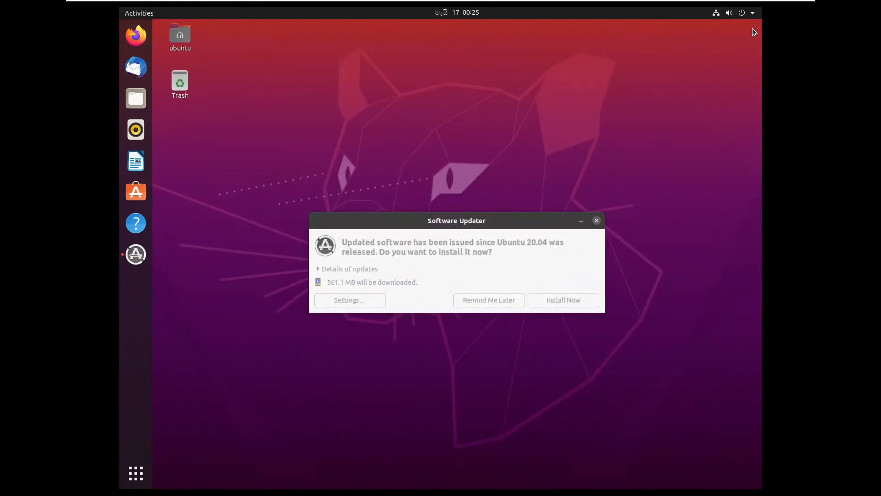
pyautogui.moveTo(483, 228); pyautogui.dragTo(507, 209)
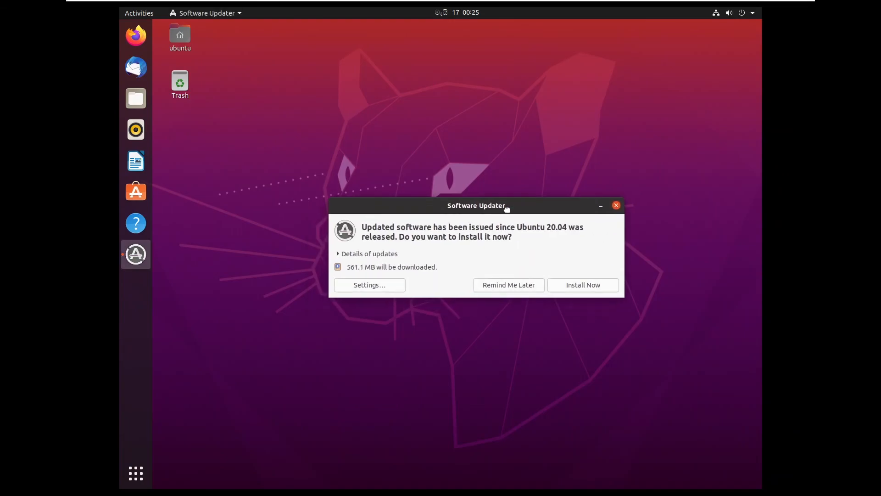
pyautogui.click(512, 287)
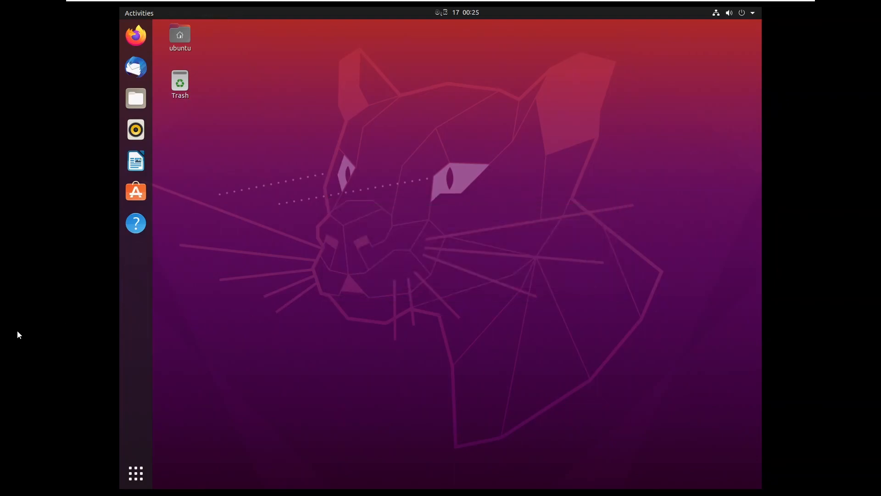